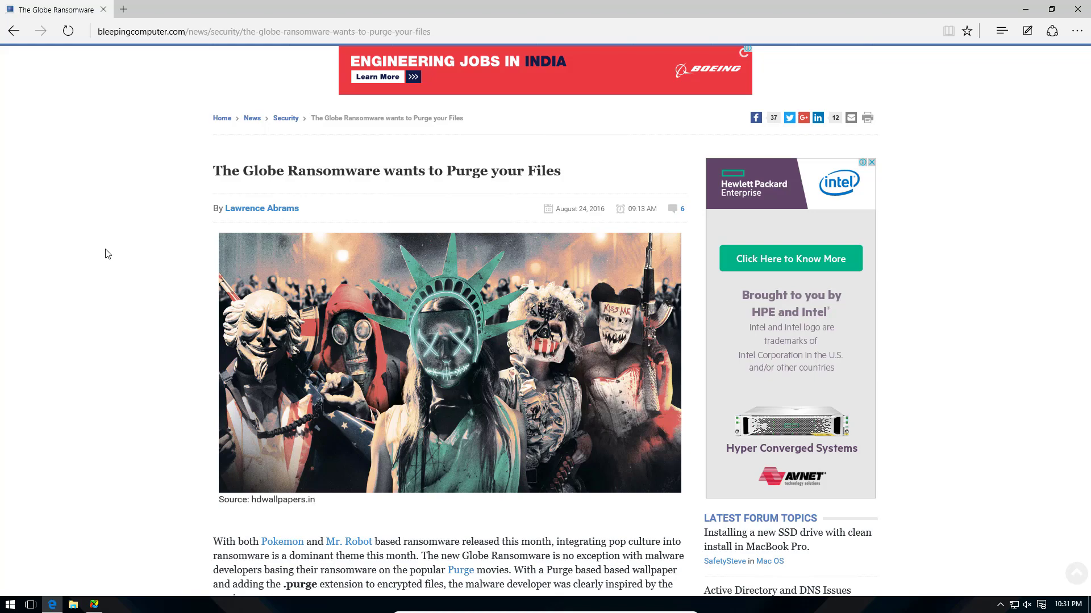
Step: Scroll the Globe Ransomware article past its encryption details to the ransom note screenshot
scroll(107, 254, "down", 2)
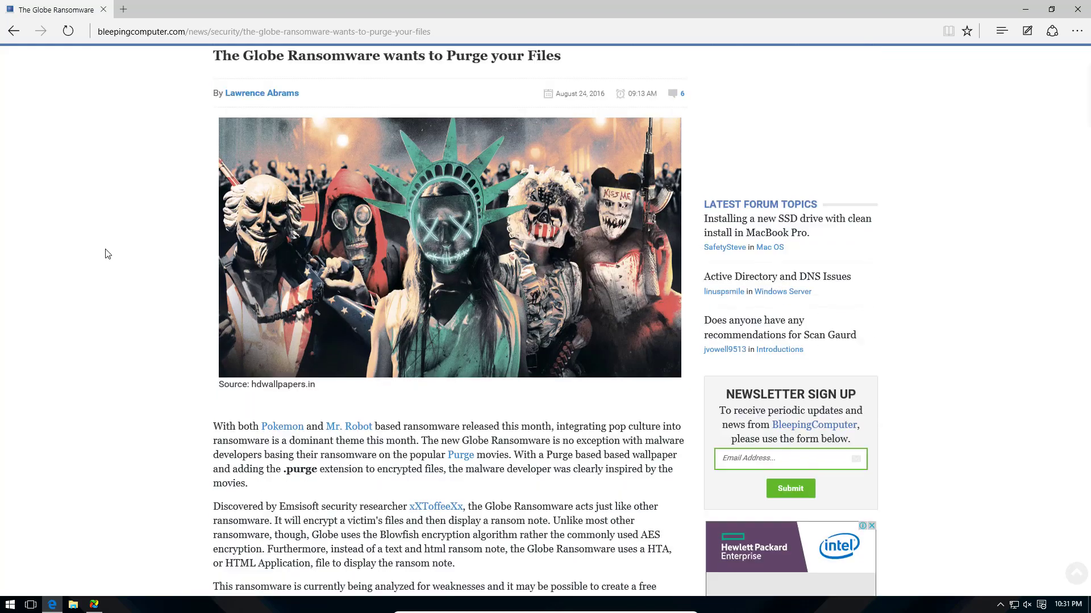
scroll(107, 253, "down", 2)
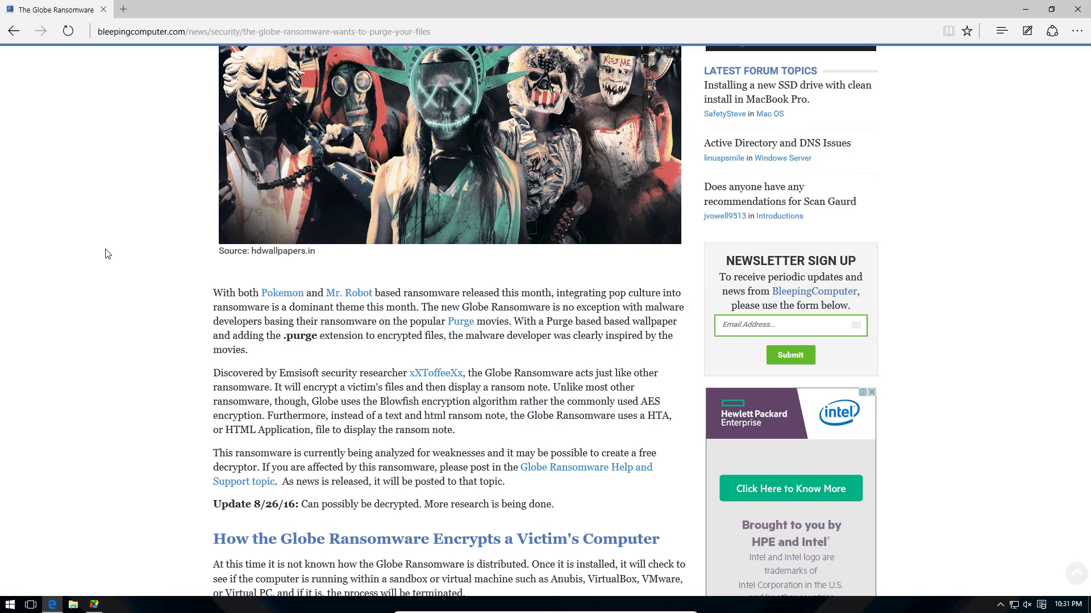
scroll(107, 254, "down", 1)
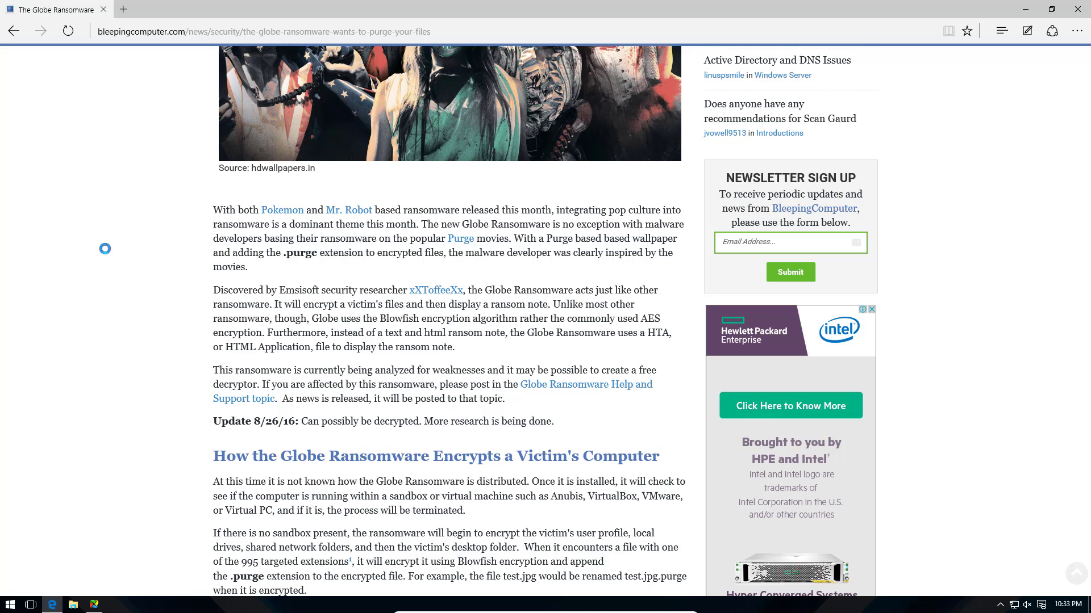
scroll(106, 251, "down", 2)
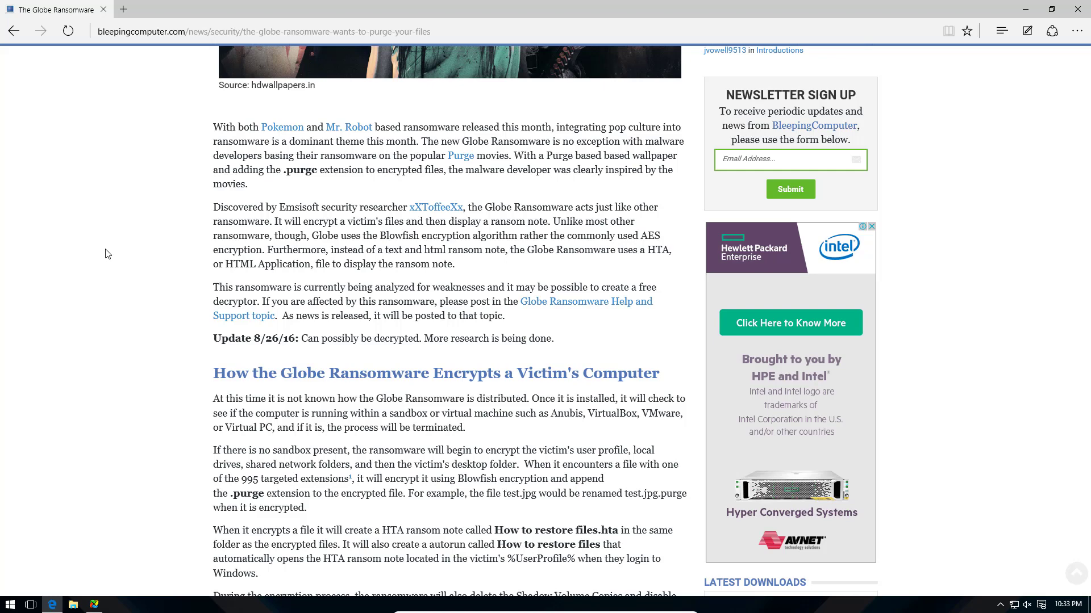
scroll(107, 254, "down", 3)
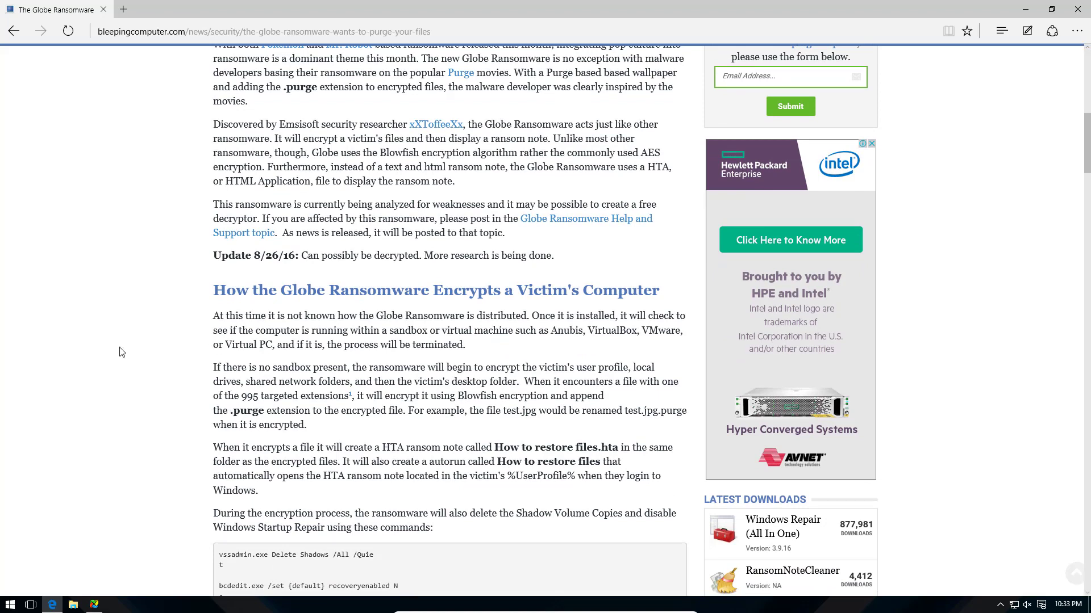
scroll(121, 352, "down", 3)
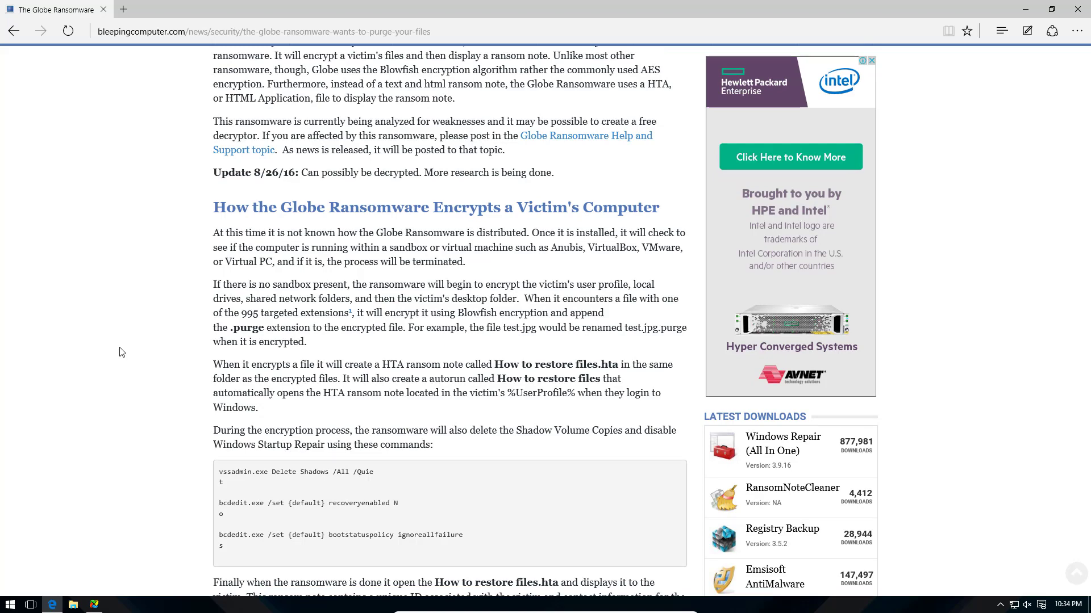
scroll(120, 352, "down", 5)
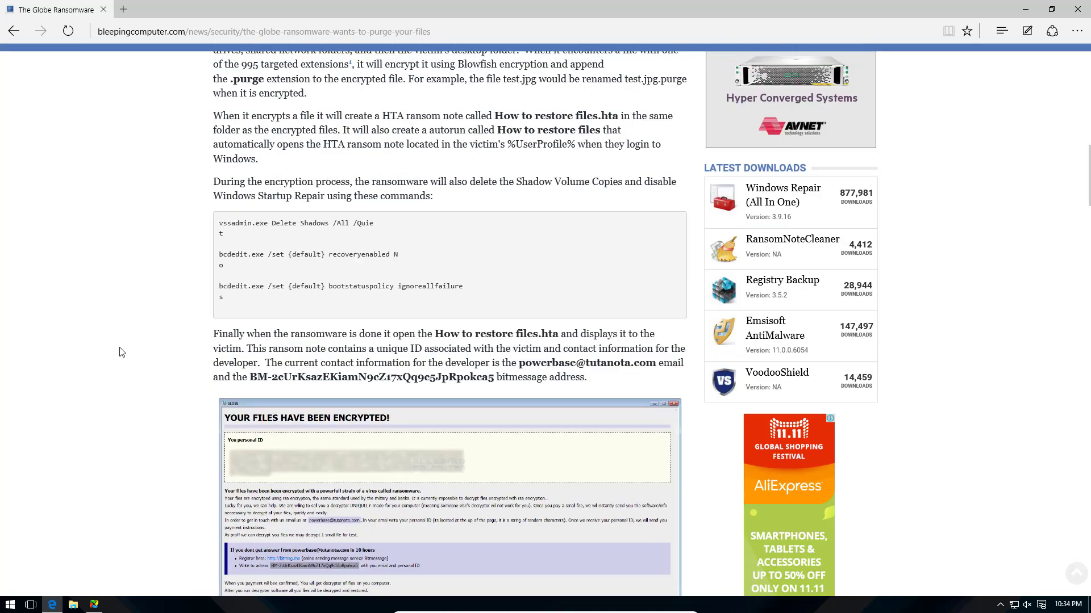
Step: Scroll on to the article's 'Debugging the Globe Ransomware' registry debug-mode section
scroll(121, 352, "down", 12)
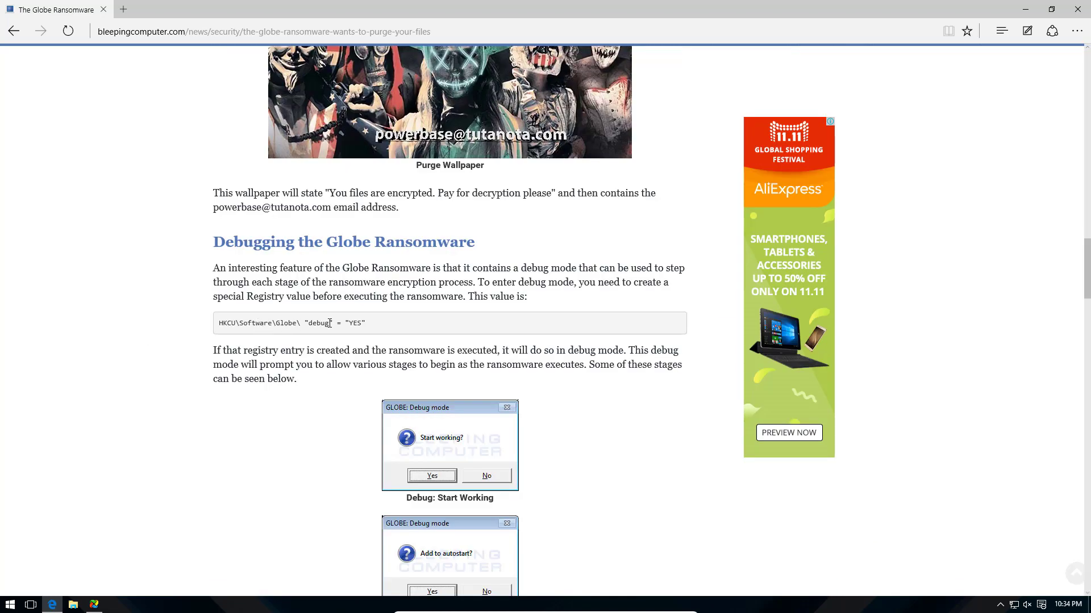
scroll(289, 359, "down", 3)
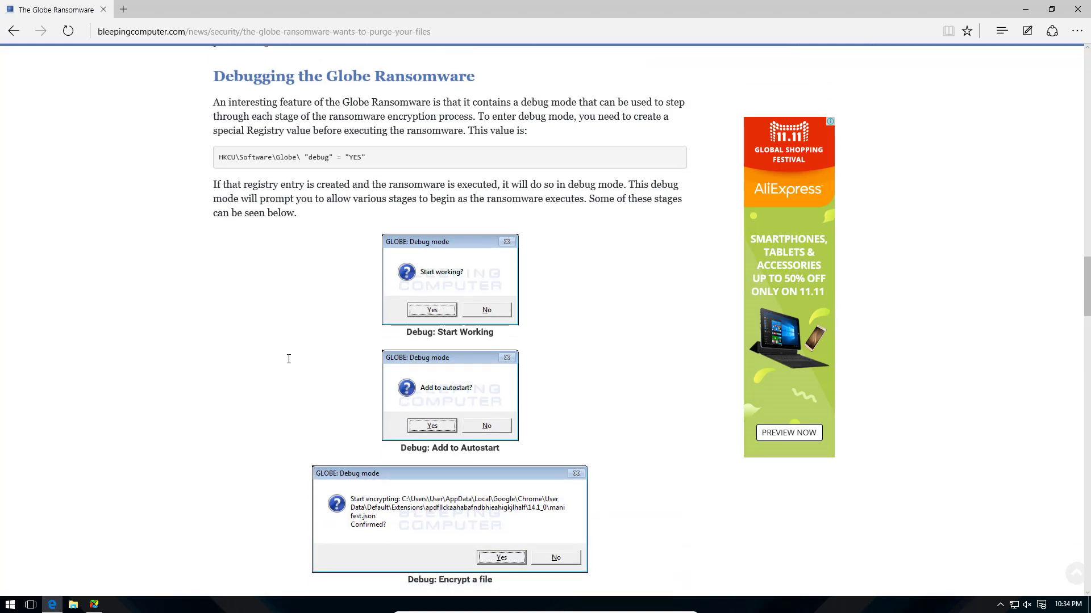
scroll(289, 359, "down", 4)
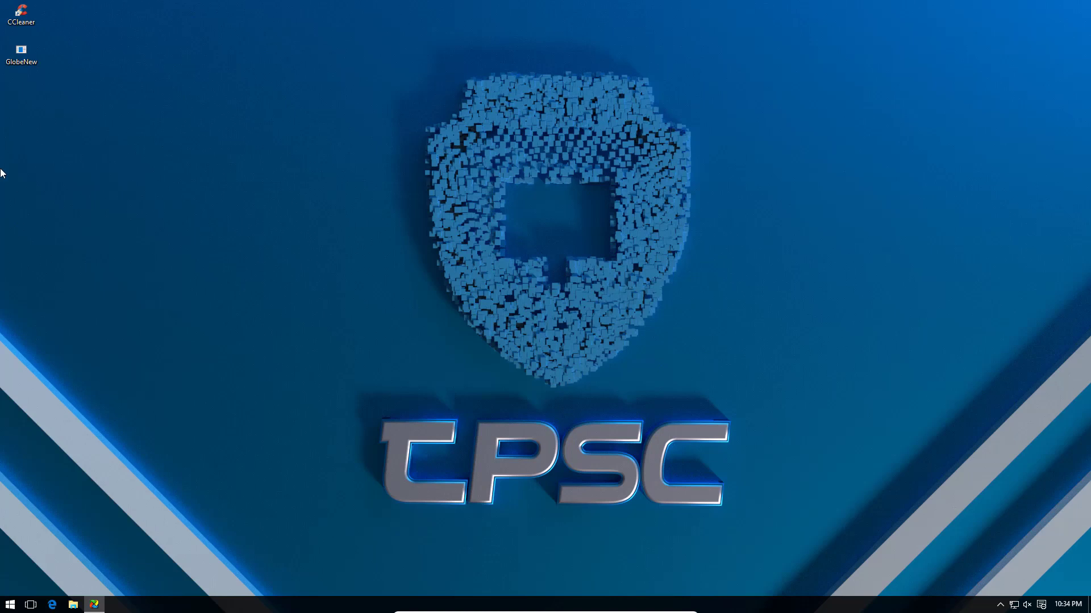
Step: Bring PE Explorer back and maximize the GlobeNew.exe disassembler window
left_click(93, 604)
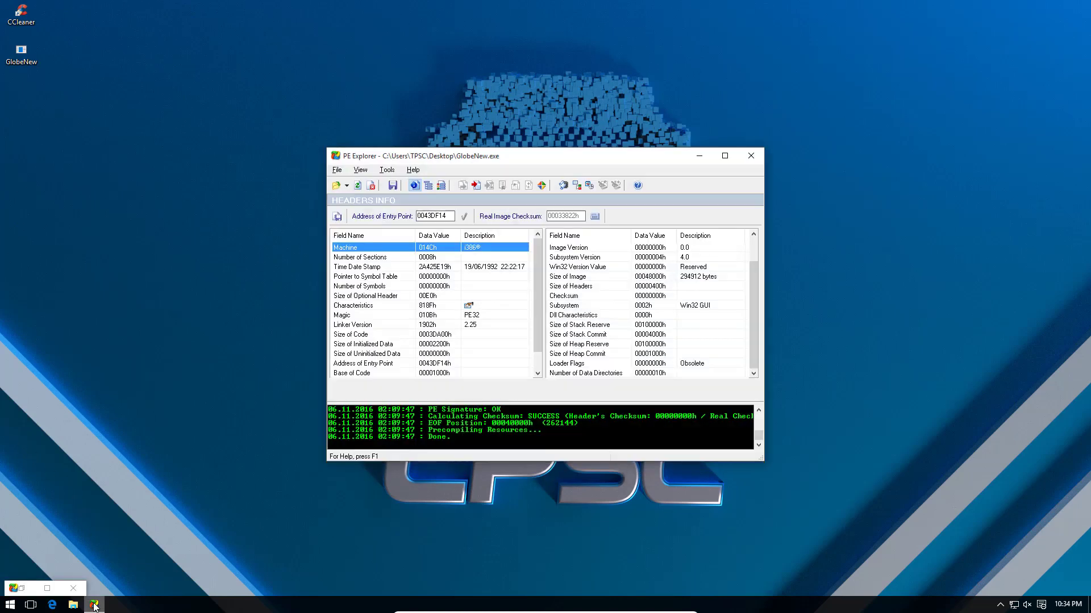
left_click(22, 589)
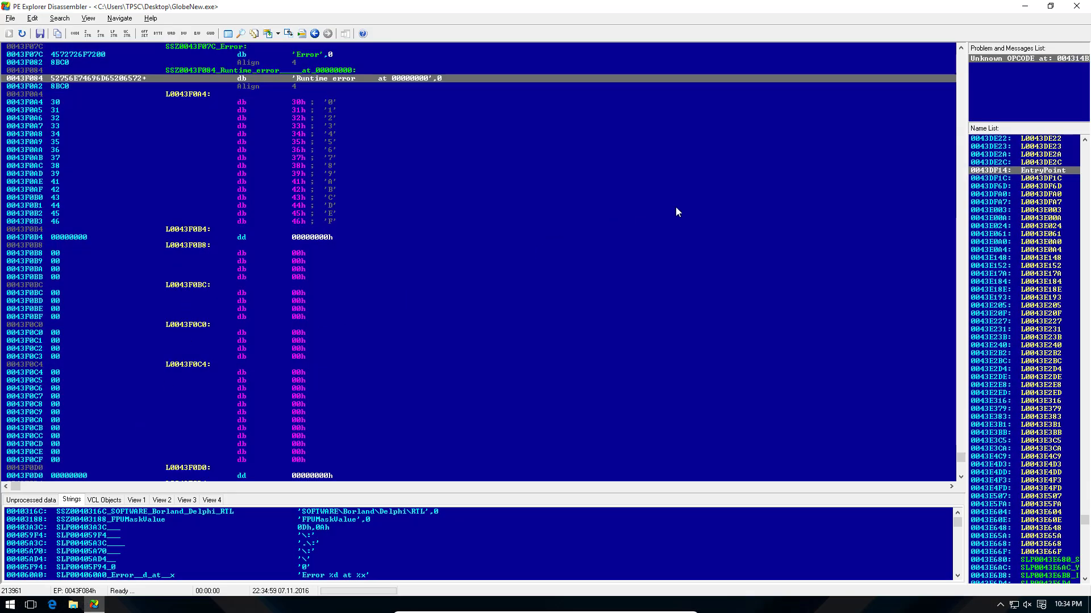
Step: Jump to SOFTWARE\Borland\Delphi\RTL and step through SetFileAttributesA to the Software\Globe\ string
double_click(331, 512)
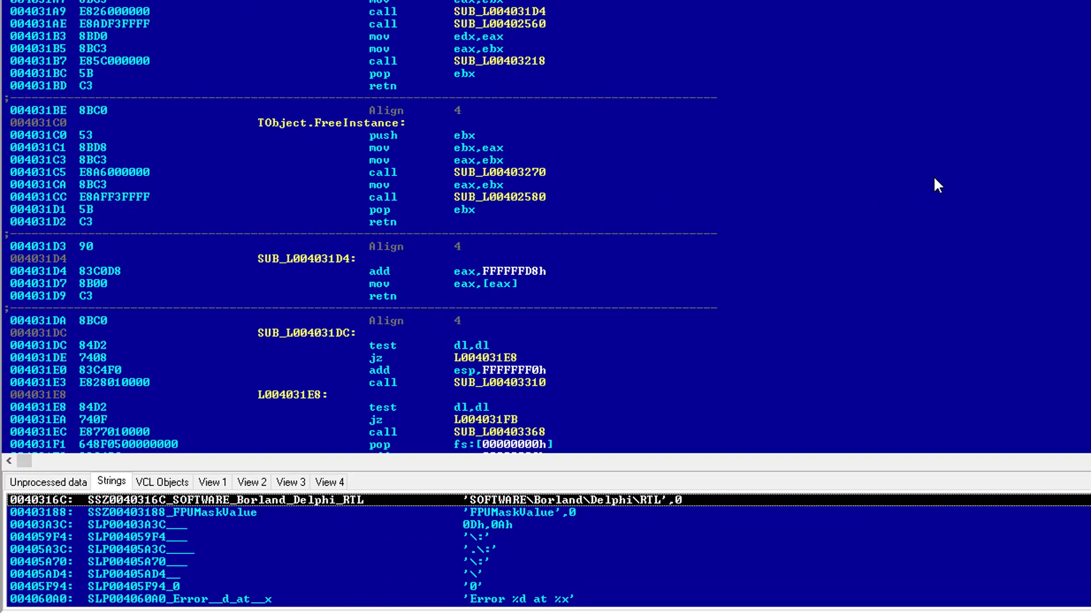
key("Down")
key("Down")
key("Down")
key("Down")
key("Down")
key("Down")
key("Down")
key("Down")
key("Down")
key("Down")
key("Down")
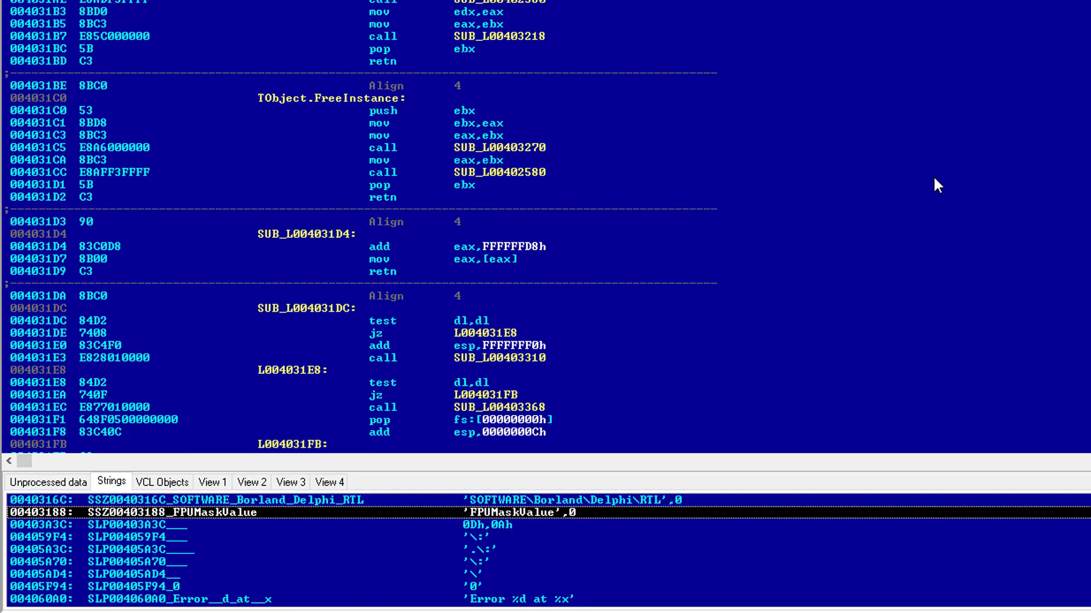
key("Down")
key("Down")
key("Down")
key("Down")
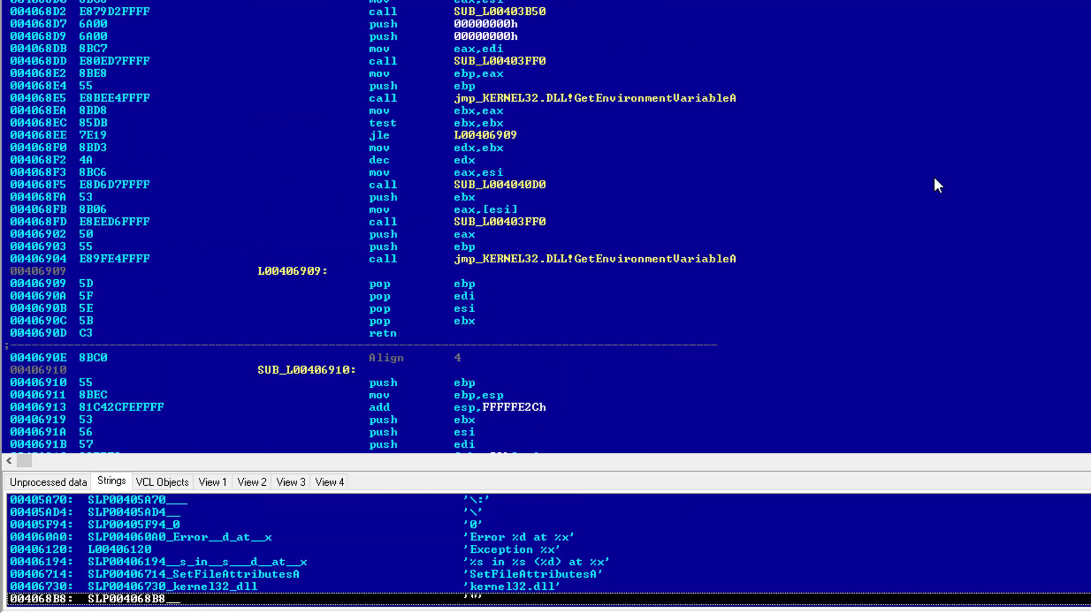
key("Down")
key("Down")
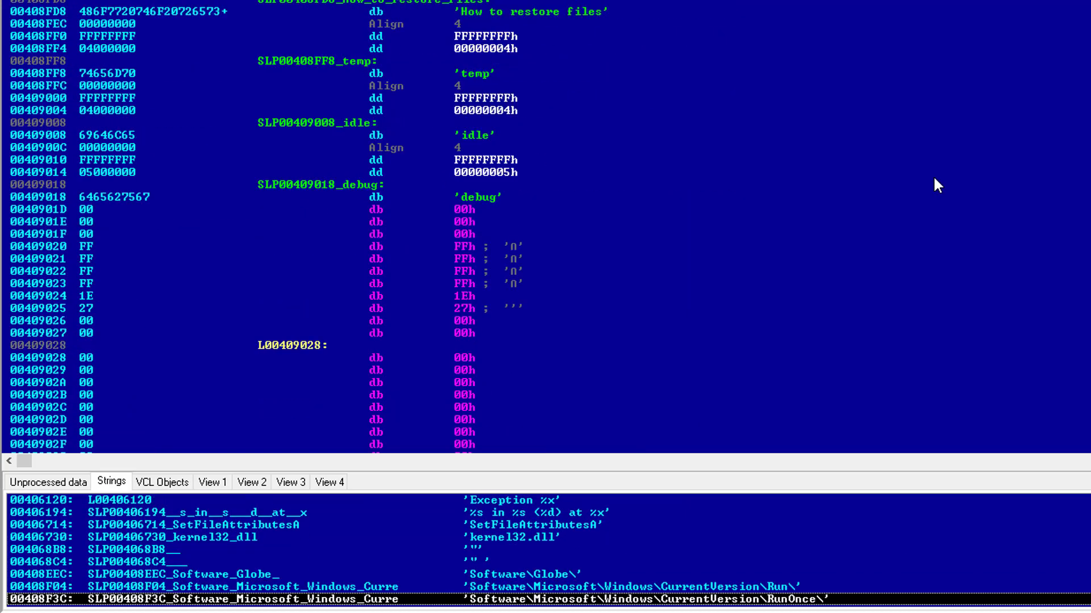
key("Up")
key("Up")
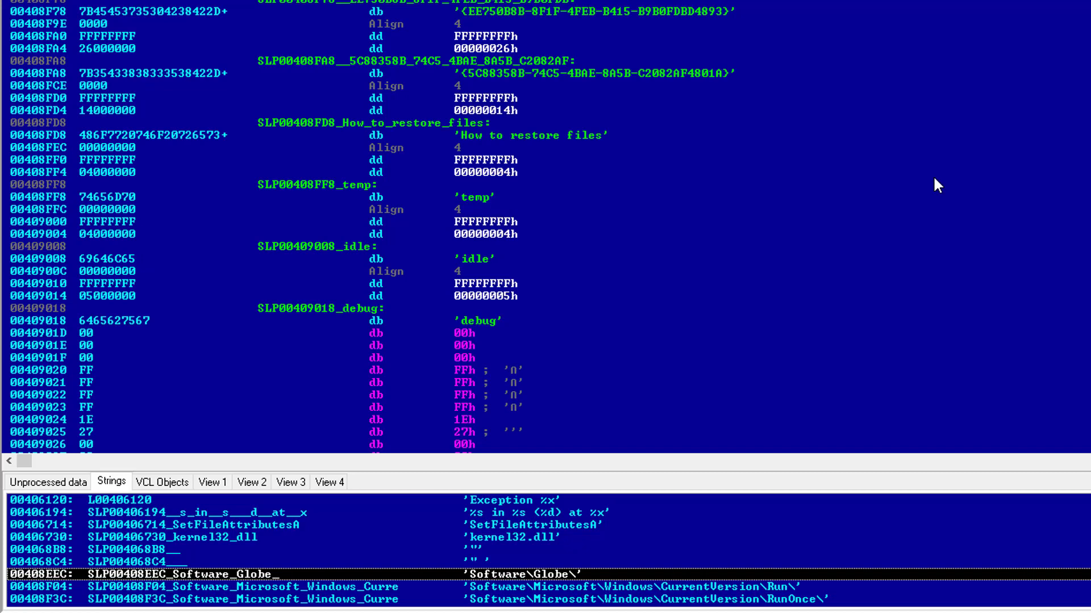
Step: Inspect the Run and RunOnce keys, temp, 'How to restore files' and kernel32.dll strings
key("Down")
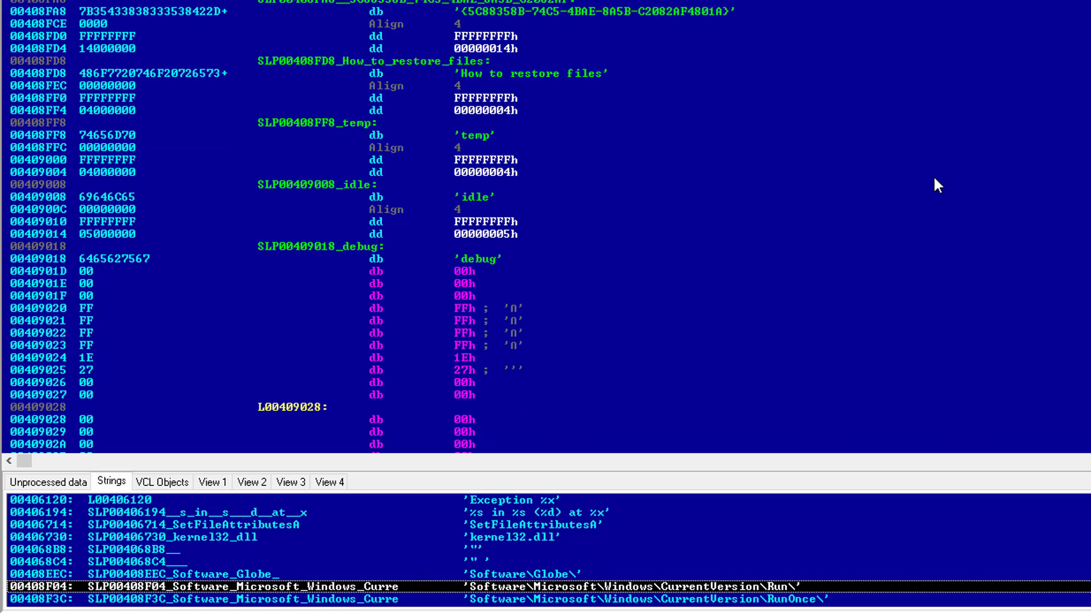
key("Down")
key("Down")
key("Down")
key("Down")
key("Down")
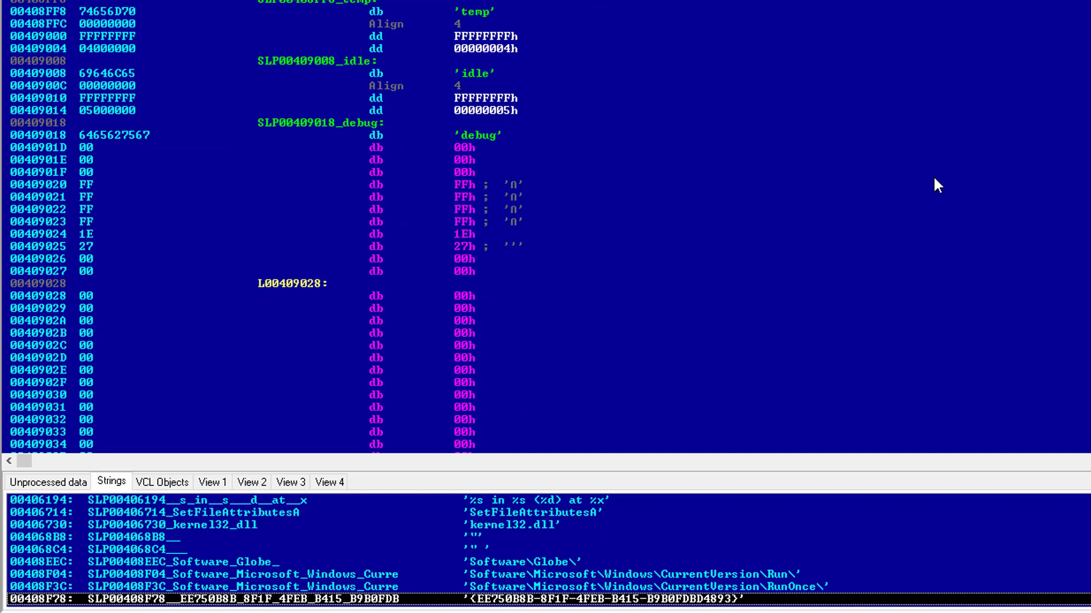
key("Down")
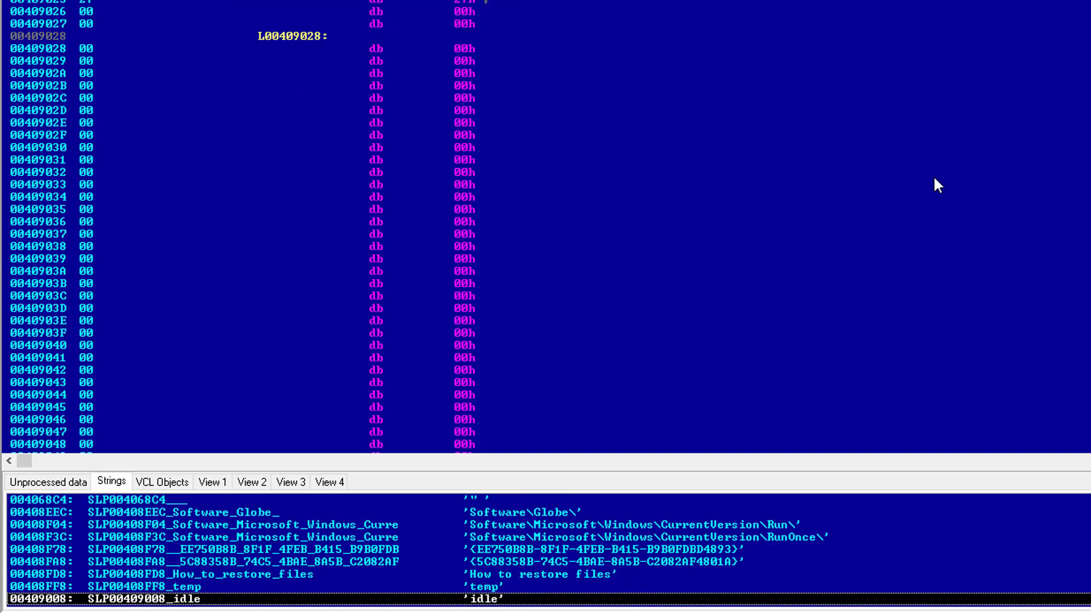
key("Up")
key("Up")
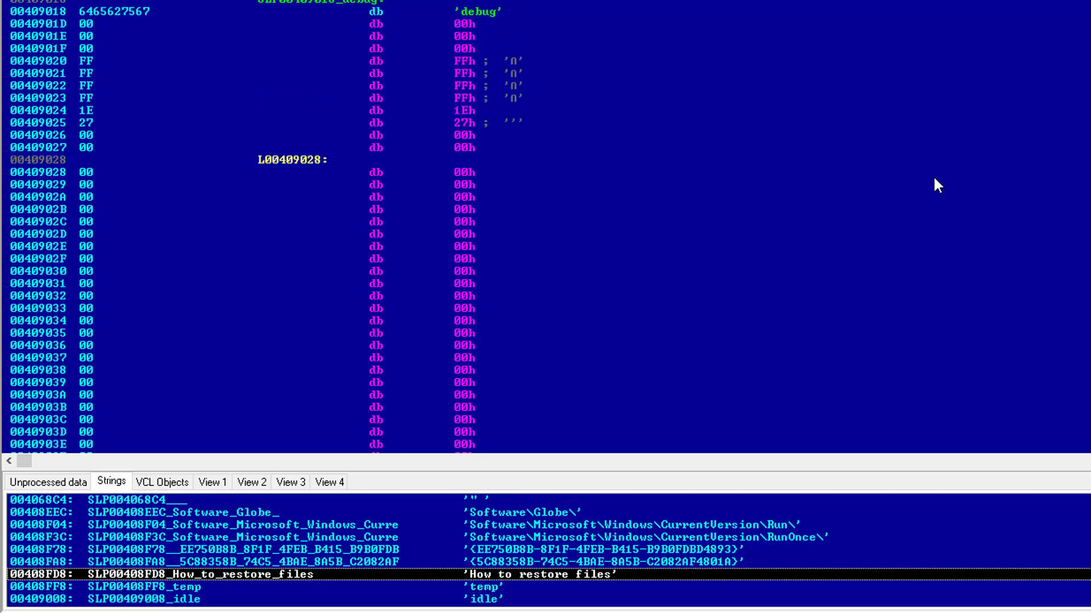
key("Down")
key("Down")
key("Down")
key("Down")
key("Down")
key("Down")
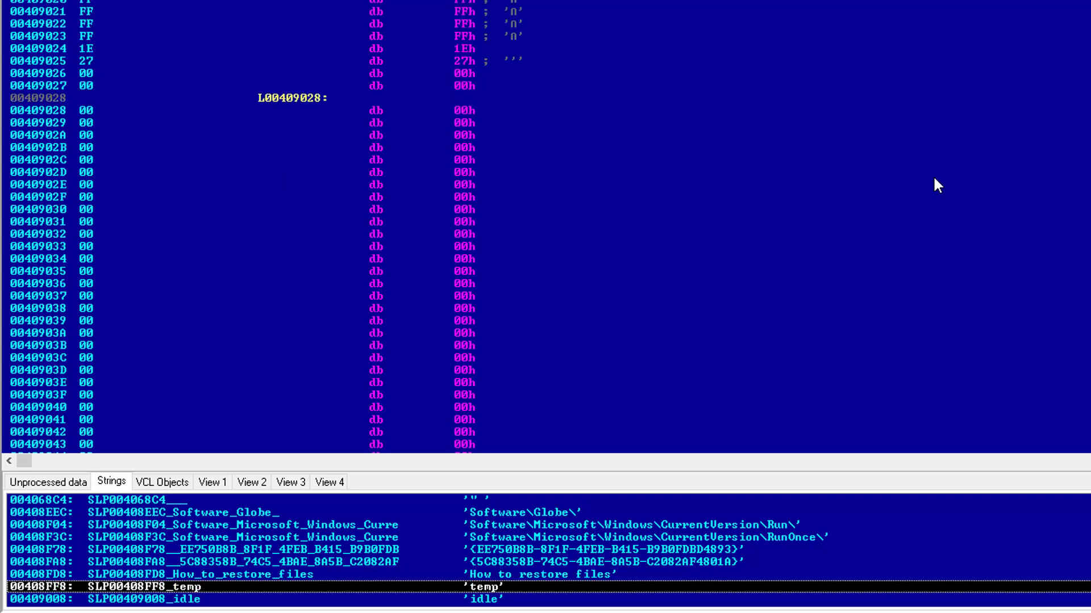
Step: Step through Heap32ListNext, Thread32Next and C:\sample.exe, then back to VBoxService.exe
key("Down")
key("Down")
key("Down")
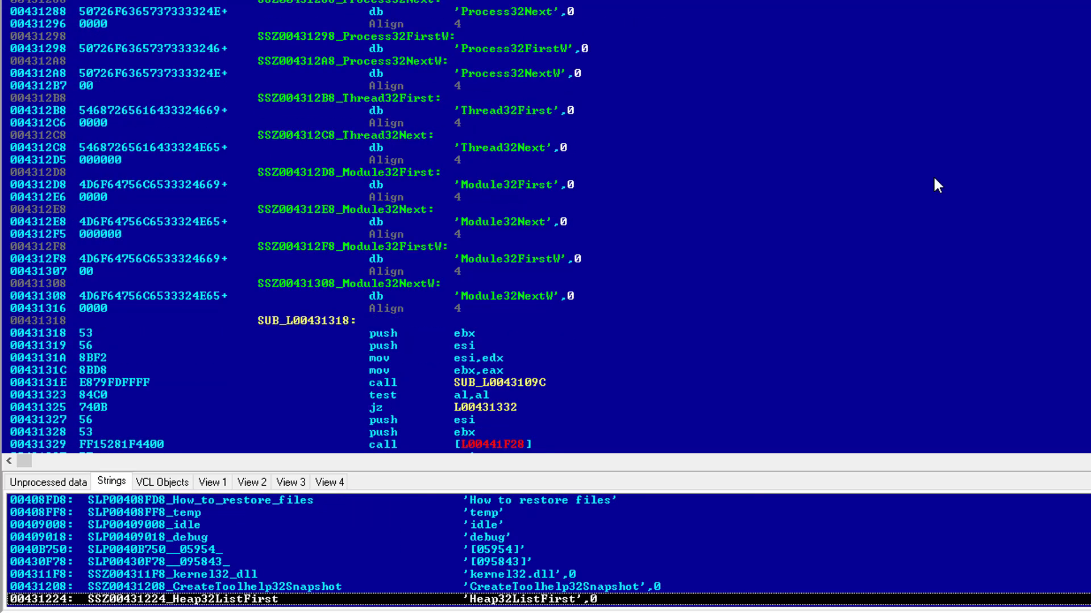
key("Down")
key("Down")
key("Down")
key("Down")
key("Down")
key("Down")
key("Down")
key("Down")
key("Down")
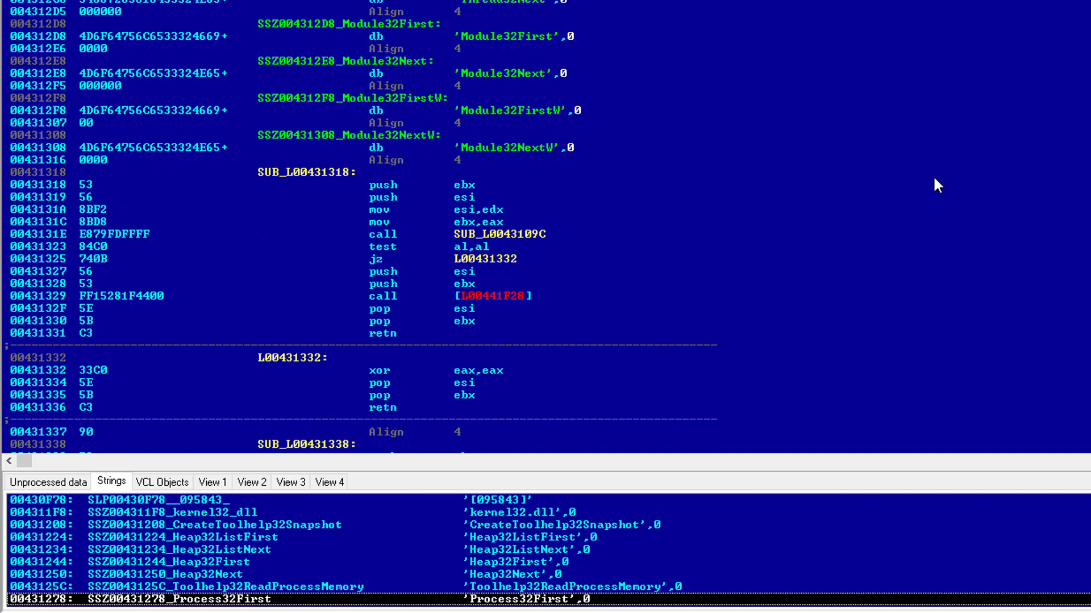
key("Down")
key("Down")
key("Down")
key("Down")
key("Down")
key("Down")
key("Down")
key("Down")
key("Down")
key("Down")
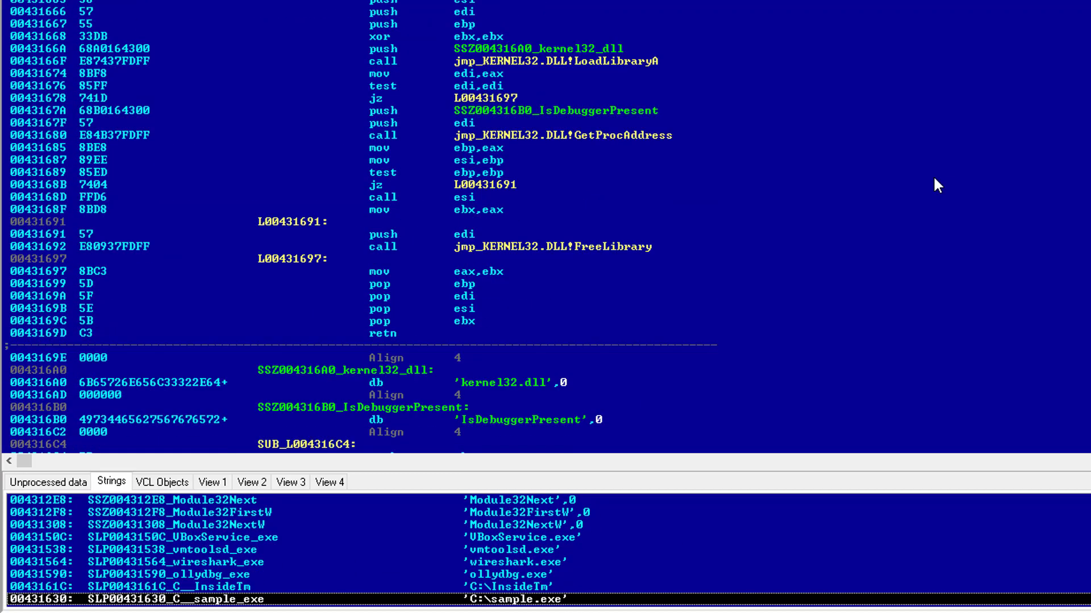
key("Up")
key("Up")
key("Up")
key("Up")
key("Up")
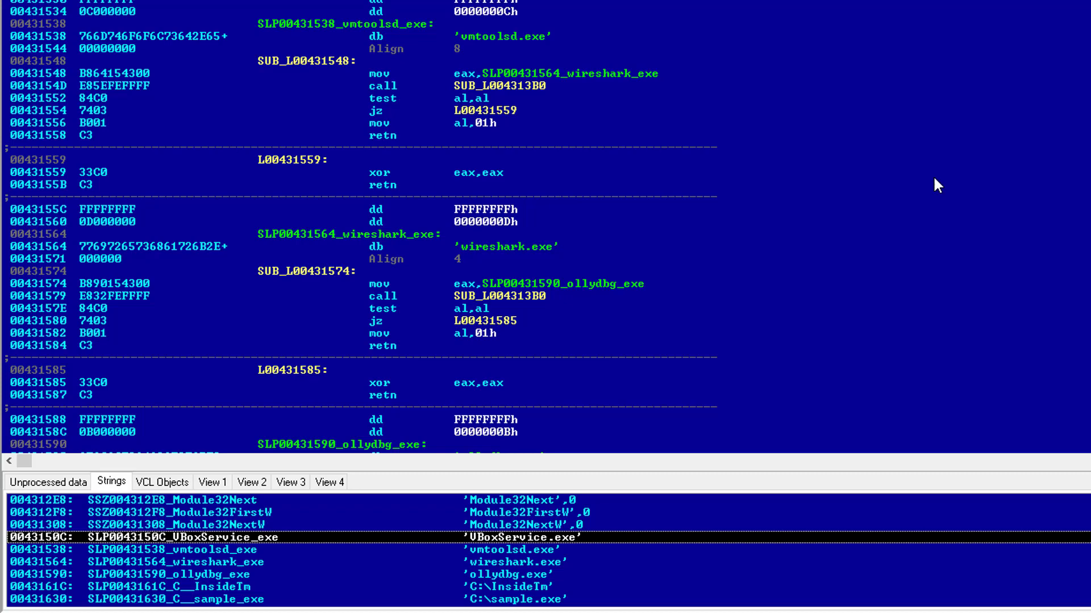
Step: Inspect vmtoolsd.exe, wireshark.exe, ollydbg.exe, USERNAME, ControlSet001 and the VM names through anubis
key("Down")
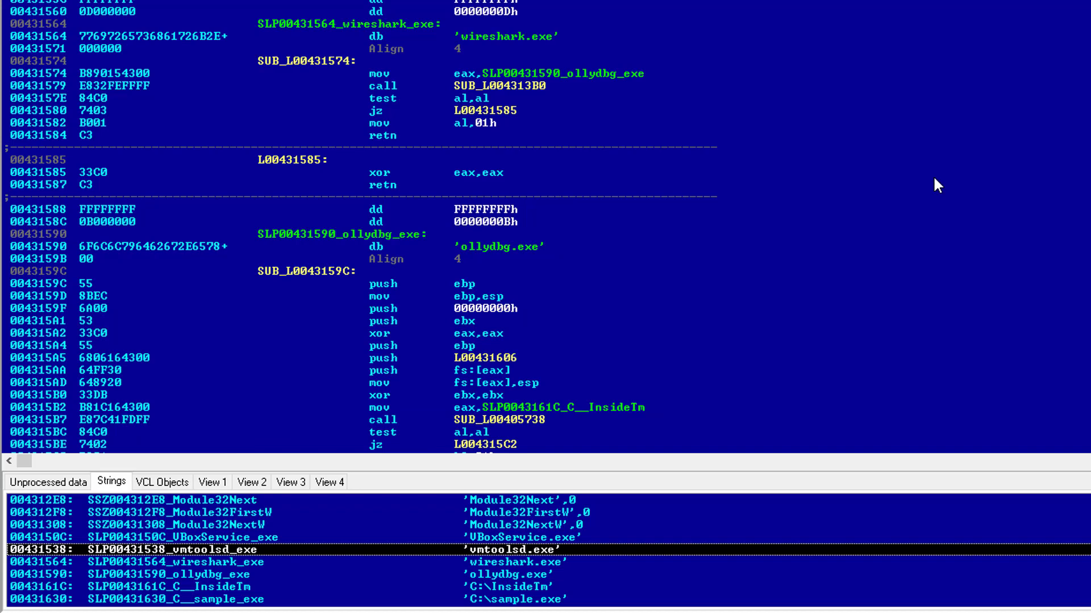
key("Down")
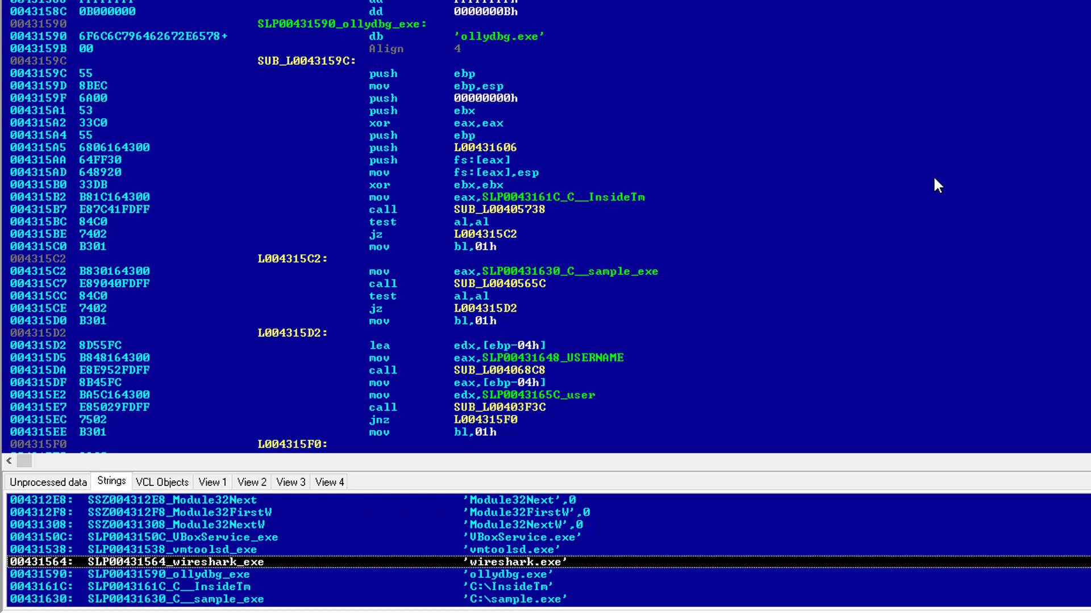
key("Down")
key("Down")
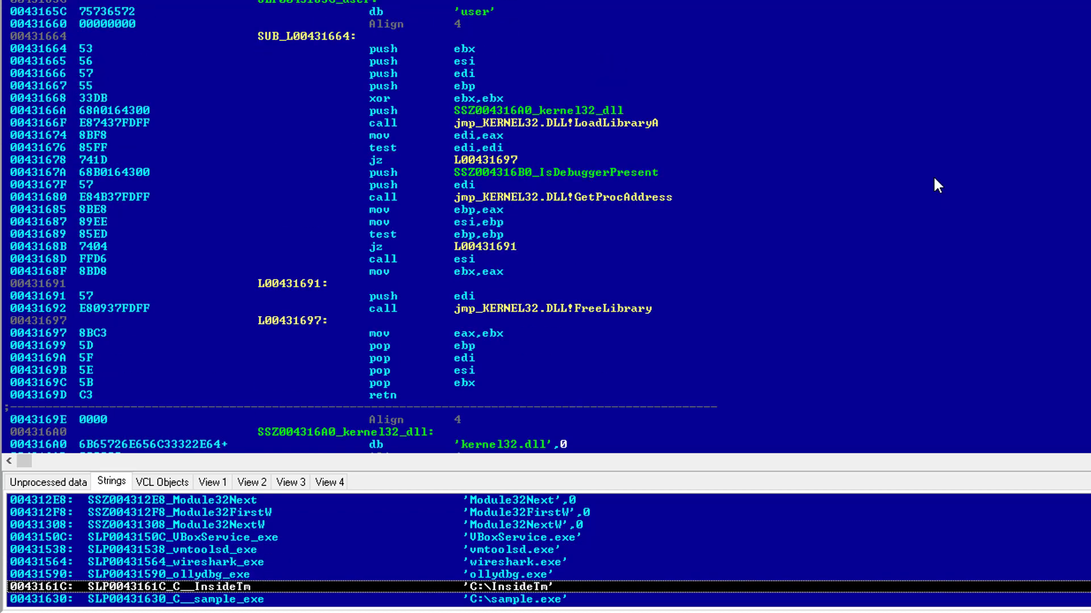
key("Down")
key("Down")
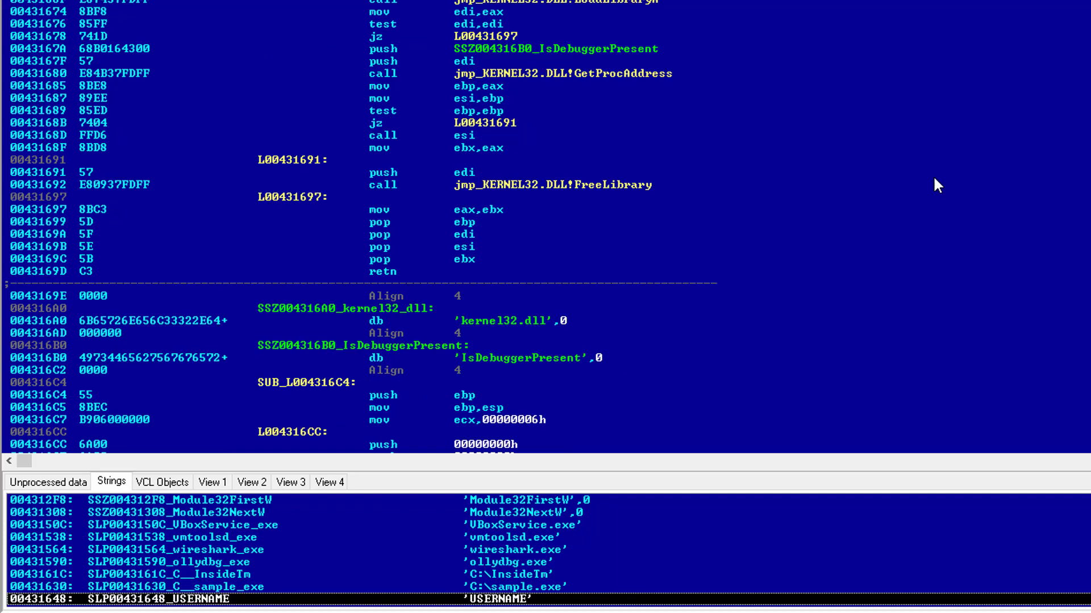
key("Down")
key("Down")
key("Down")
key("Down")
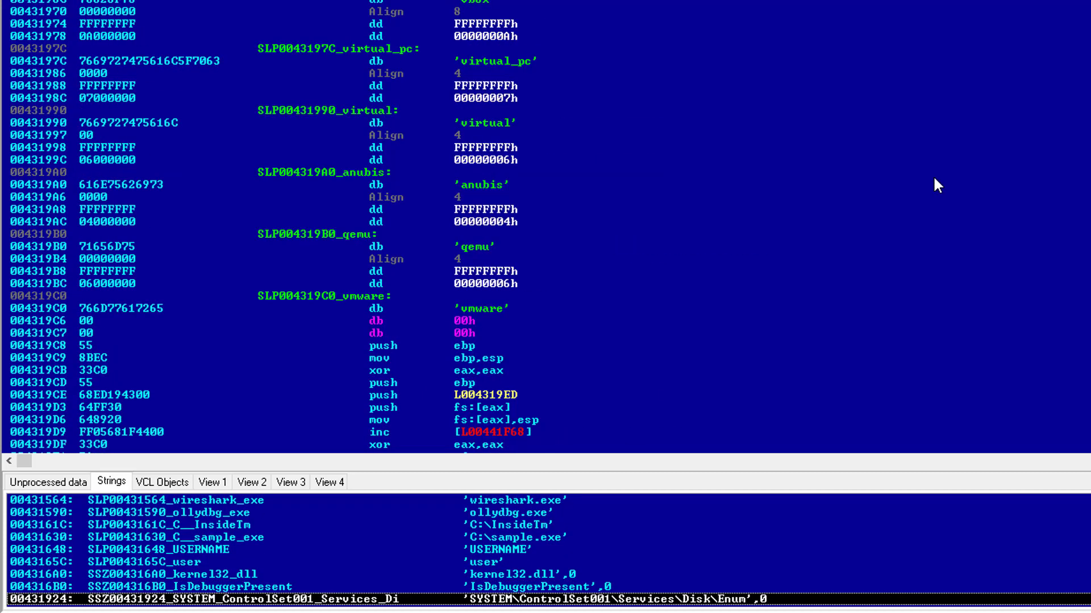
key("Down")
key("Down")
key("Down")
key("Down")
key("Down")
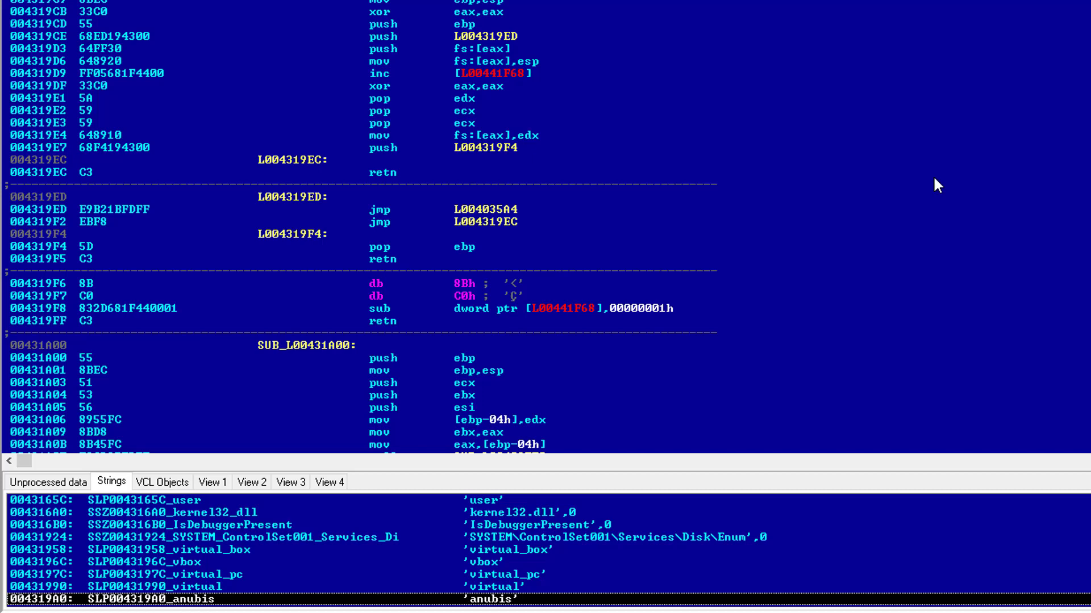
Step: Step past qemu/vmware to the mshta.exe command, catch fragment, 'Uninstall program?' and YES strings
key("Down")
key("Down")
key("Down")
key("Down")
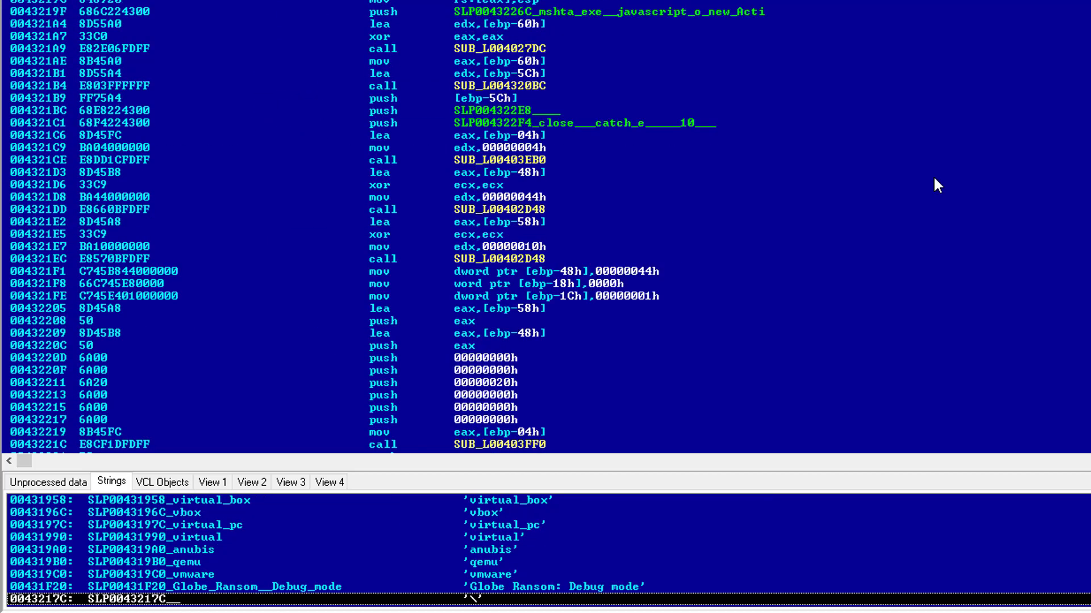
key("Down")
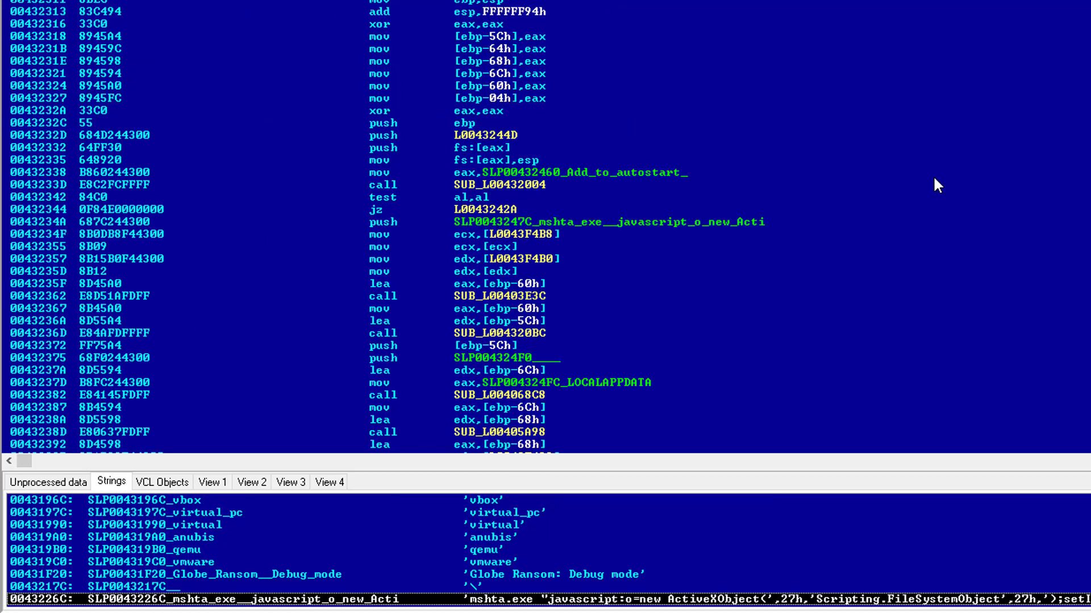
key("Down")
key("Down")
key("Down")
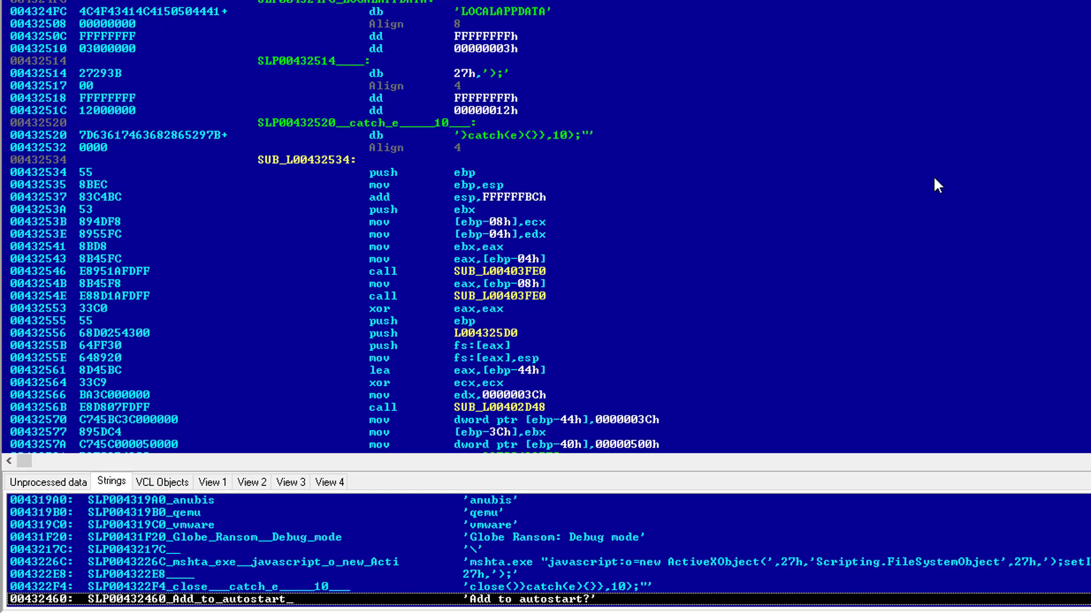
key("Down")
key("Down")
key("Down")
key("Down")
key("Down")
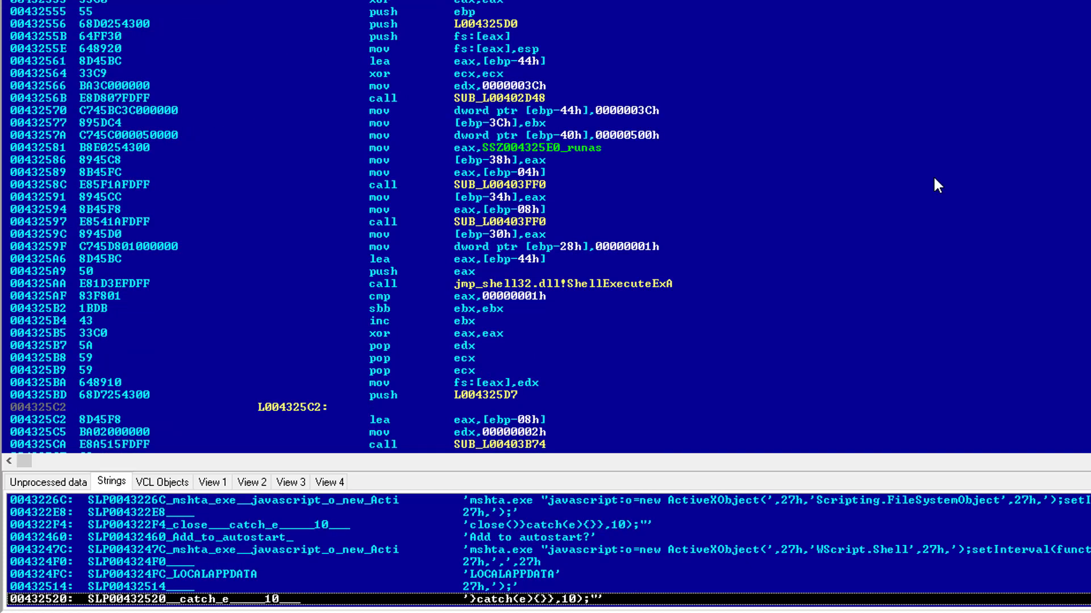
key("Down")
key("Down")
key("Down")
key("Down")
key("Down")
key("Down")
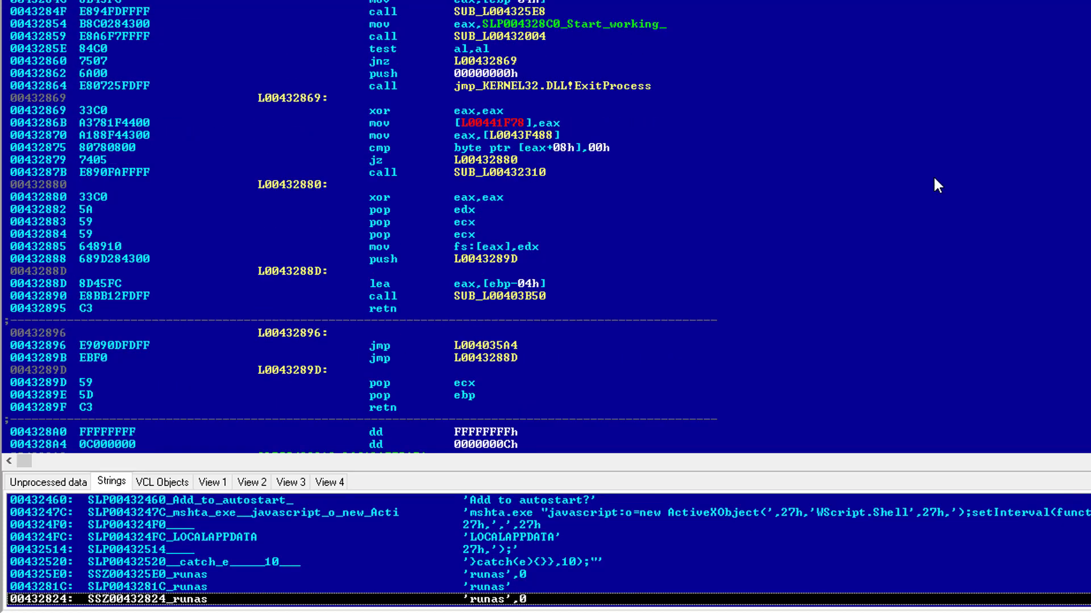
key("Down")
key("Down")
key("Down")
key("Down")
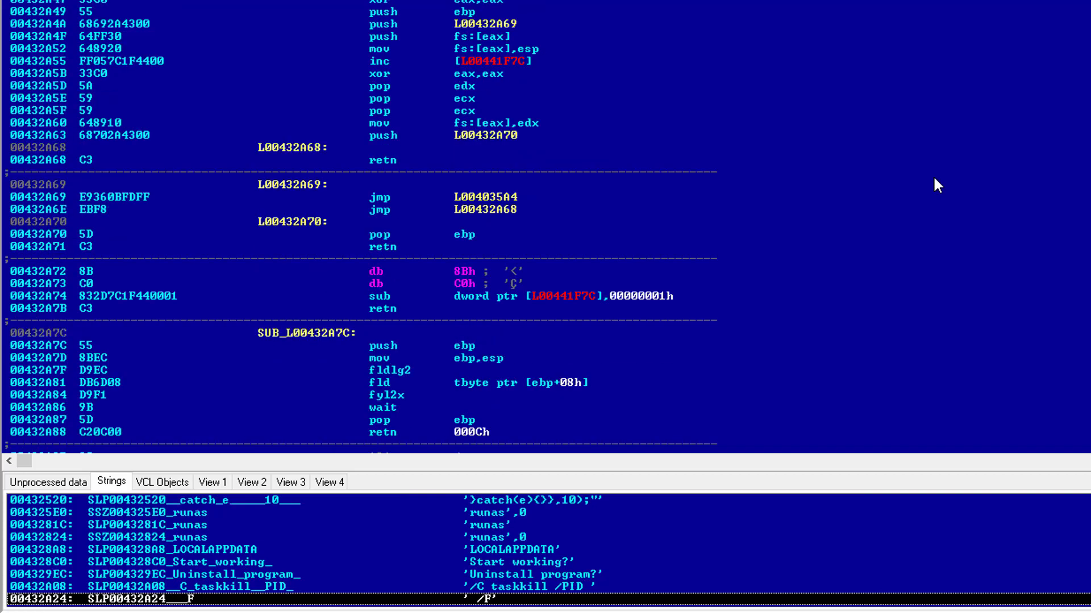
key("Down")
key("Down")
key("Down")
key("Down")
key("Down")
key("Down")
key("Down")
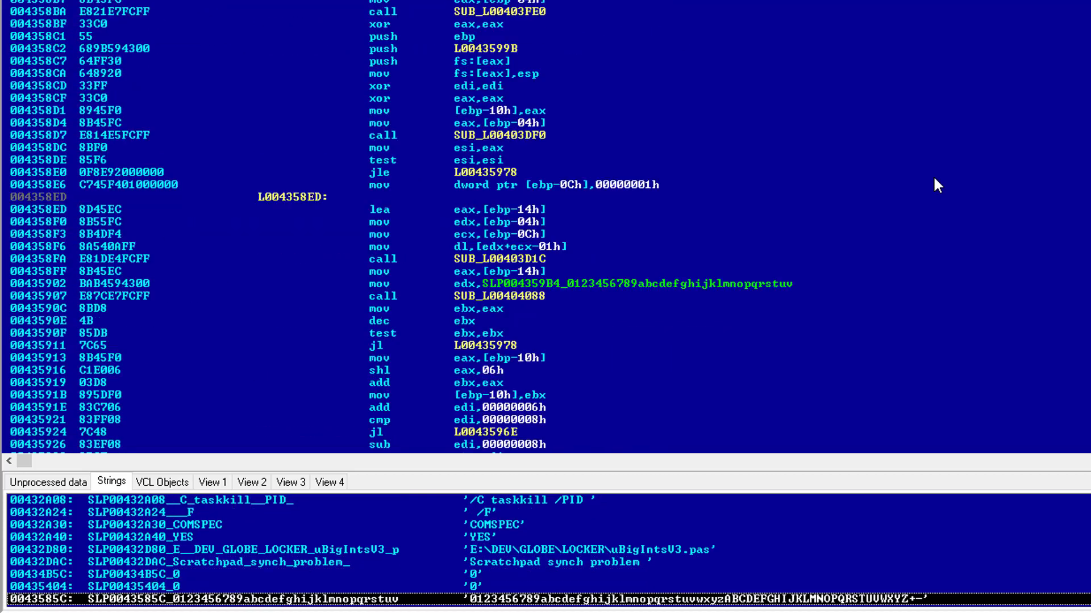
Step: Inspect ALLUSERSPROFILE, APPDATA, WINDIR, Program Files (x86), .hta and scanning strings down to 'elet'
key("Down")
key("Down")
key("Down")
key("Down")
key("Down")
key("Down")
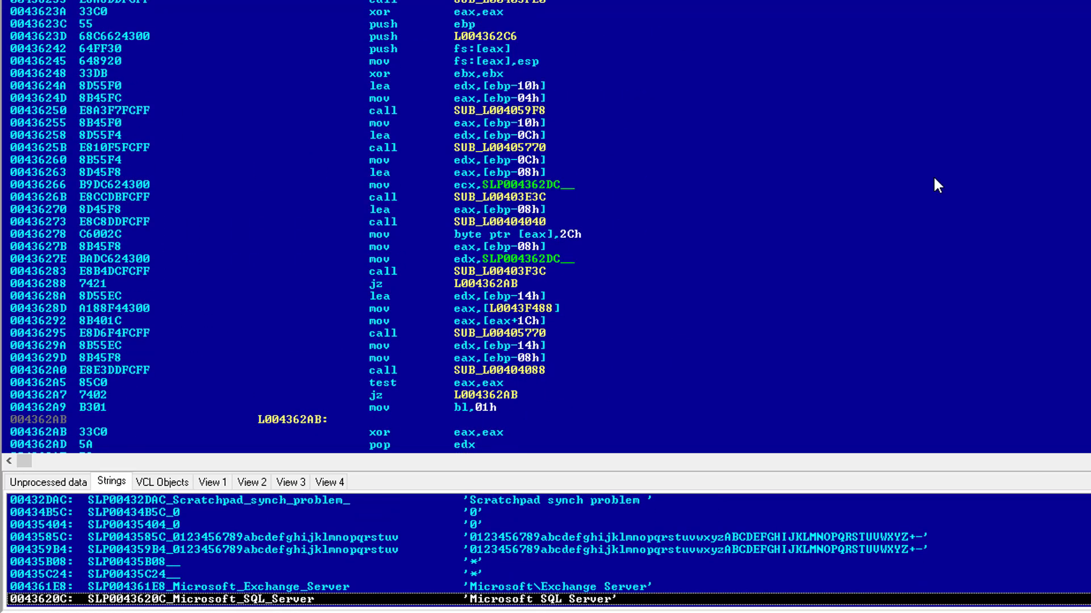
key("Down")
key("Down")
key("Down")
key("Down")
key("Down")
key("Down")
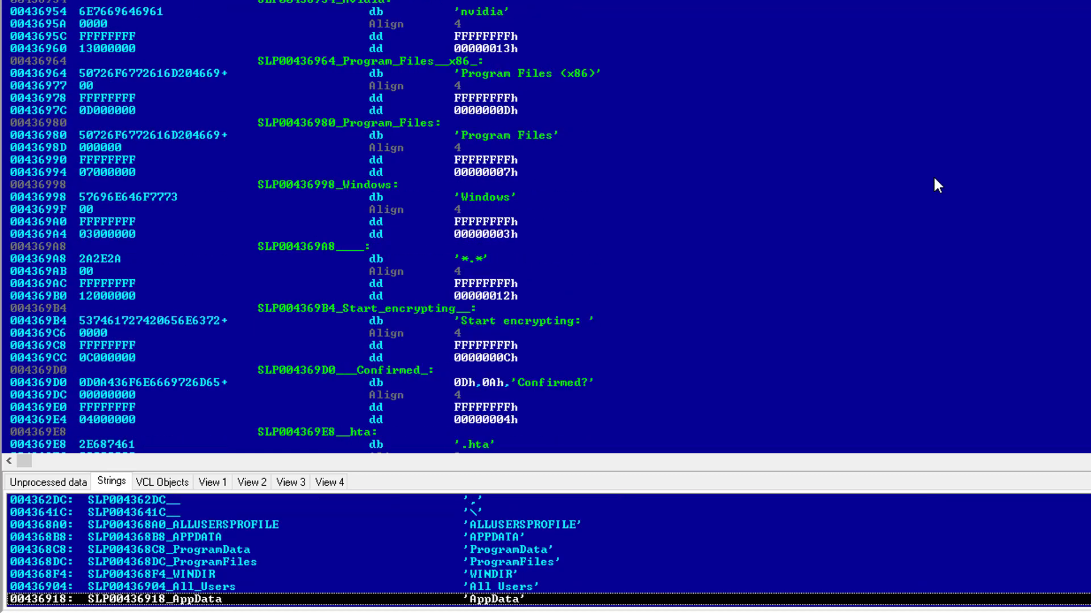
key("Up")
key("Up")
key("Up")
key("Up")
key("Up")
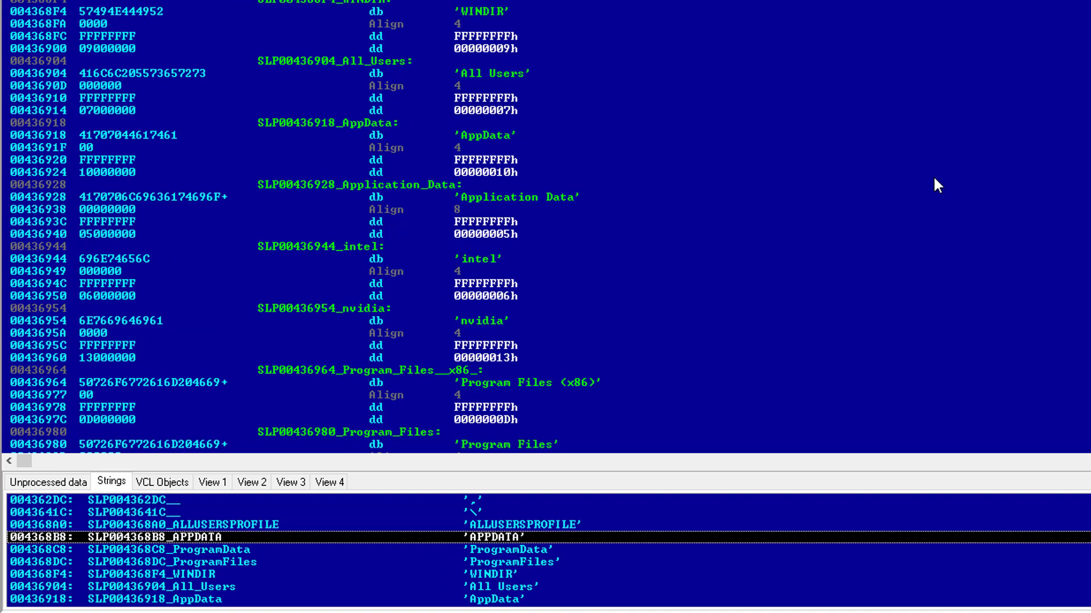
key("Down")
key("Down")
key("Down")
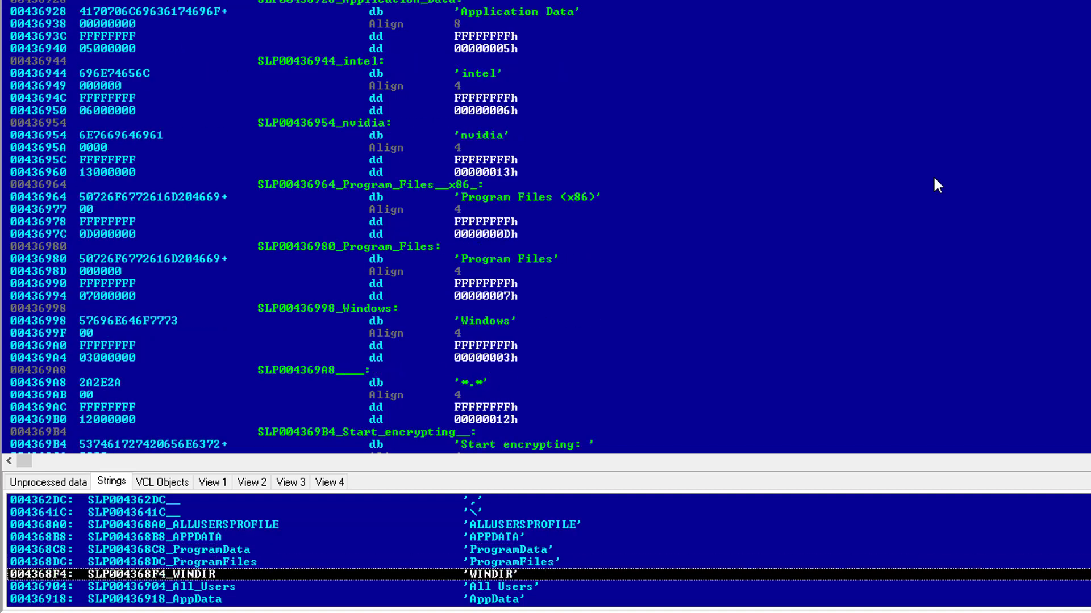
key("Down")
key("Down")
key("Down")
key("Down")
key("Down")
key("Down")
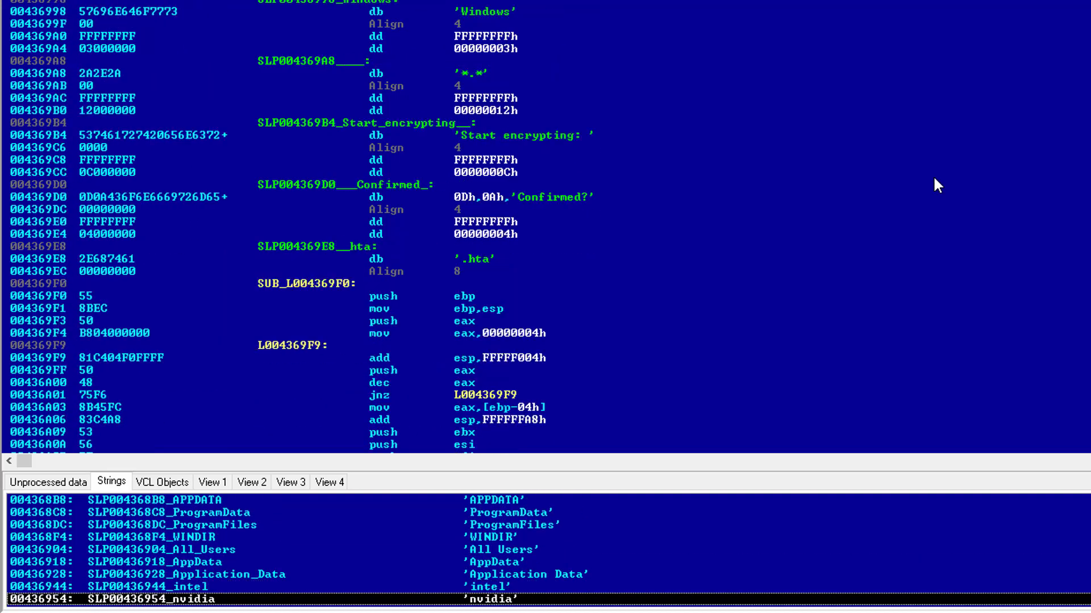
key("Down")
key("Down")
key("Down")
key("Down")
key("Down")
key("Down")
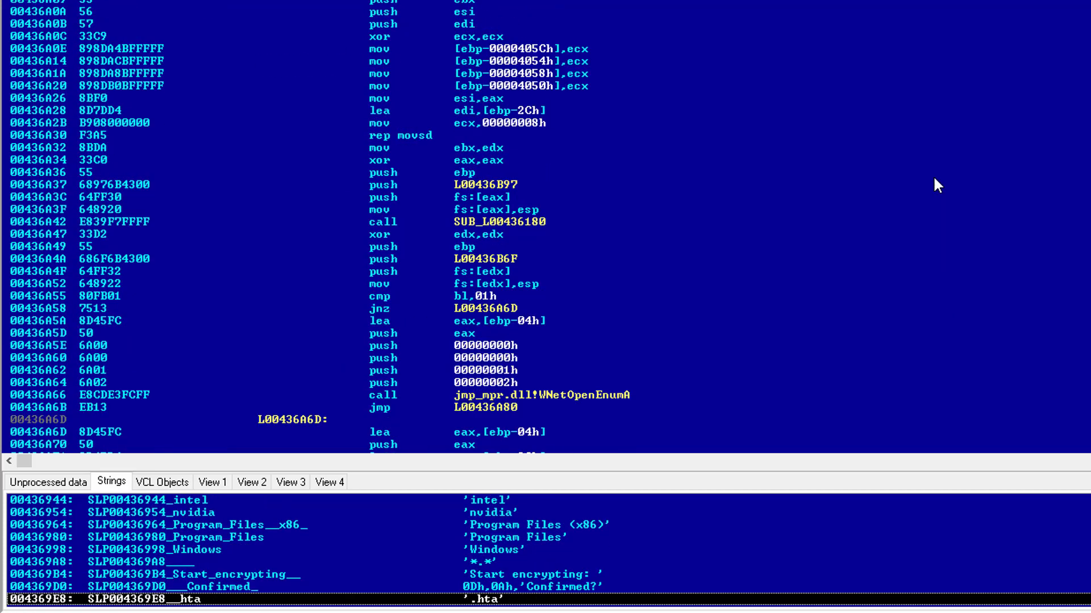
key("Down")
key("Down")
key("Down")
key("Down")
key("Down")
key("Down")
key("Down")
key("Down")
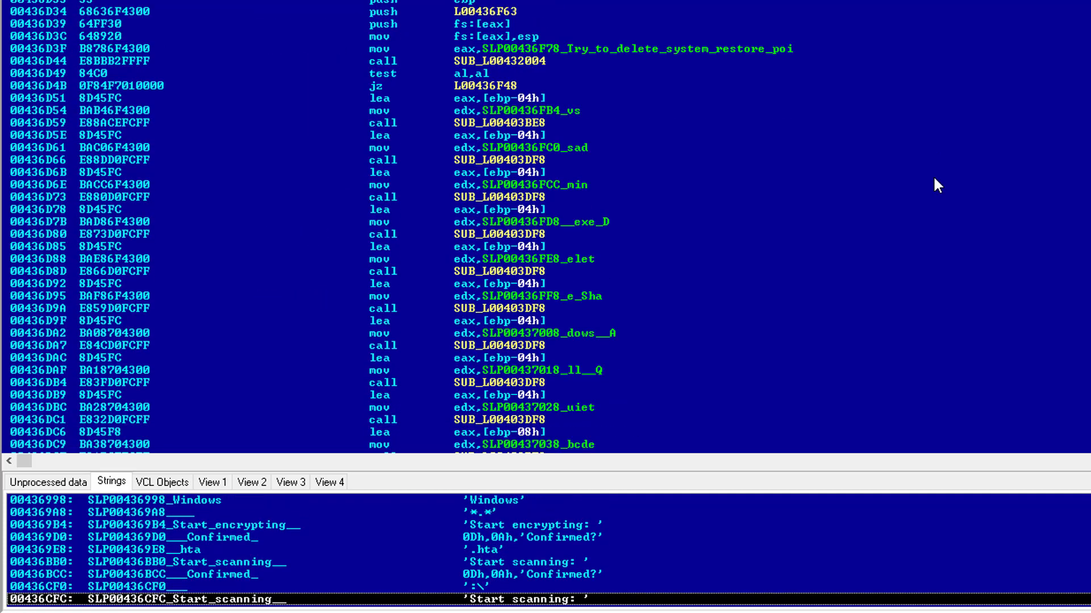
key("Down")
key("Down")
key("Down")
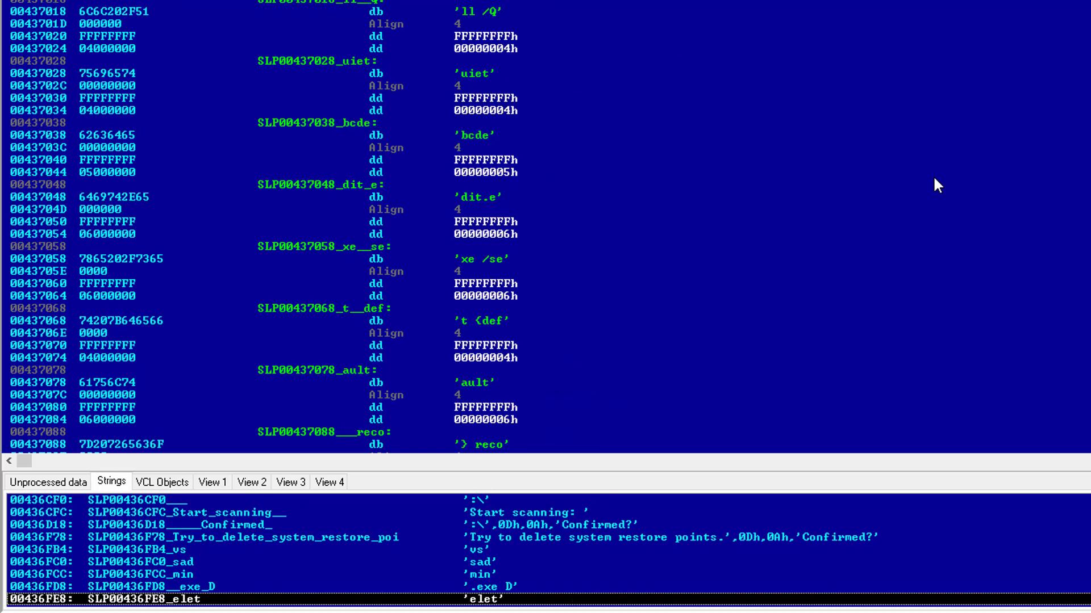
Step: Step through 'Confirmed?', 'e Sha', 't {def', 'ault' and land on the 've' fragment
key("Up")
key("Up")
key("Up")
key("Up")
key("Up")
key("Up")
key("Up")
key("Up")
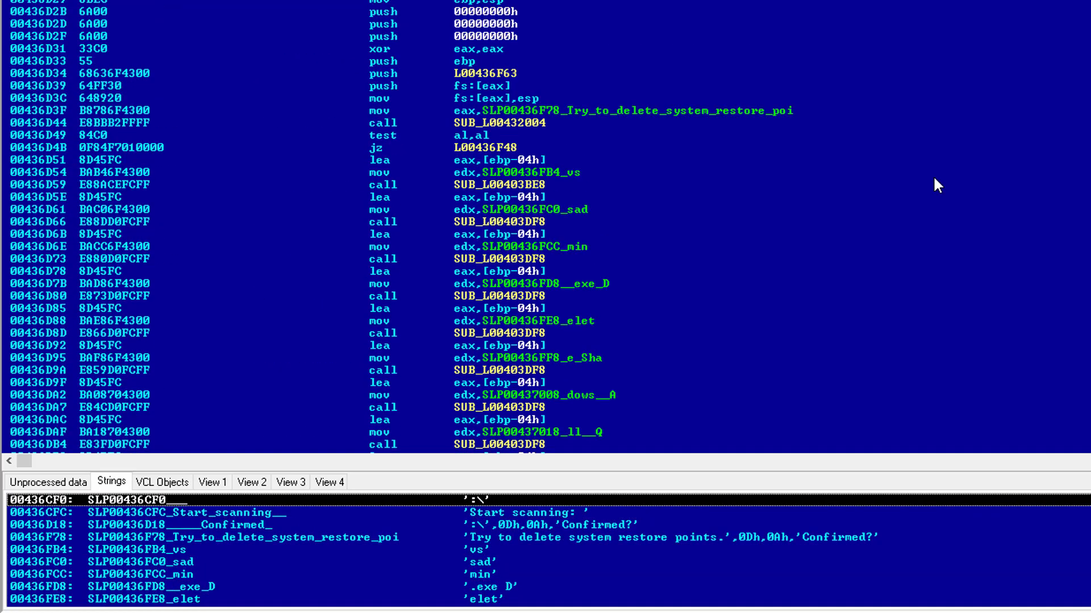
key("Down")
key("Down")
key("Down")
key("Down")
key("Down")
key("Down")
key("Down")
key("Down")
key("Down")
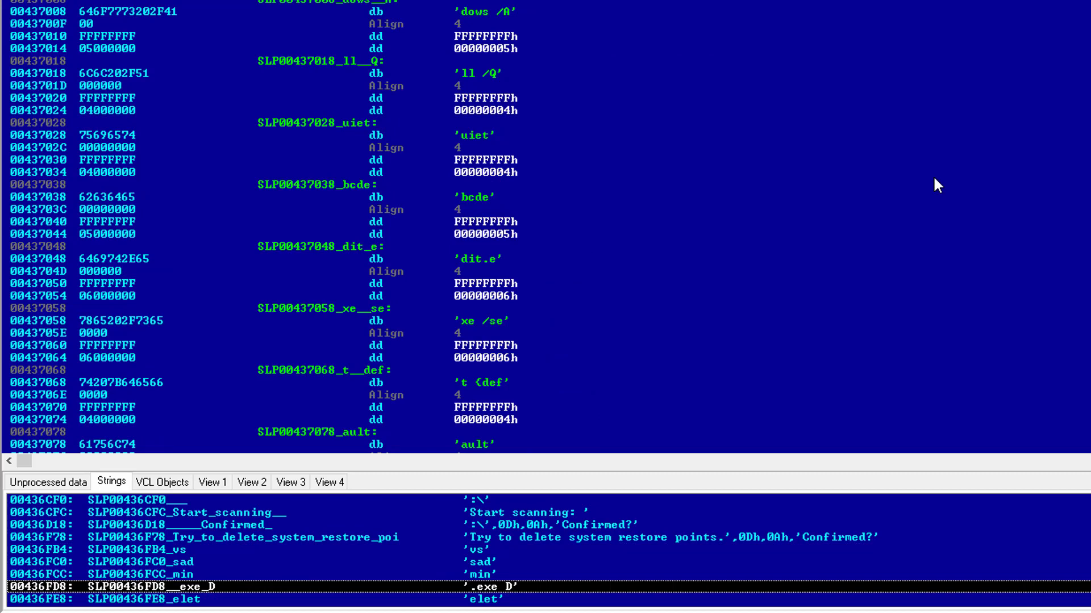
key("Down")
key("Down")
key("Down")
key("Down")
key("Down")
key("Down")
key("Down")
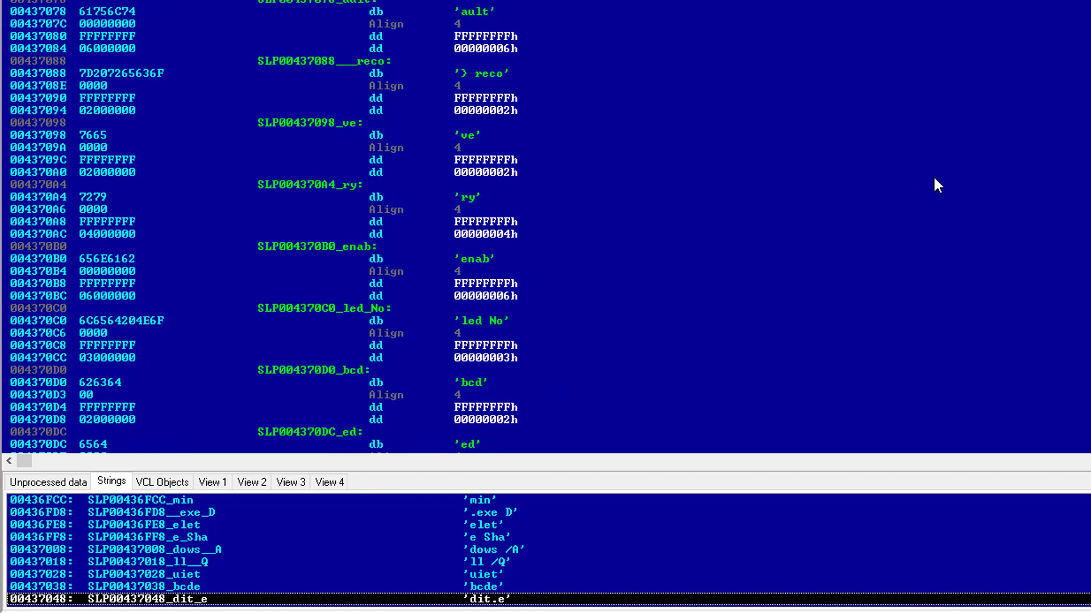
key("Down")
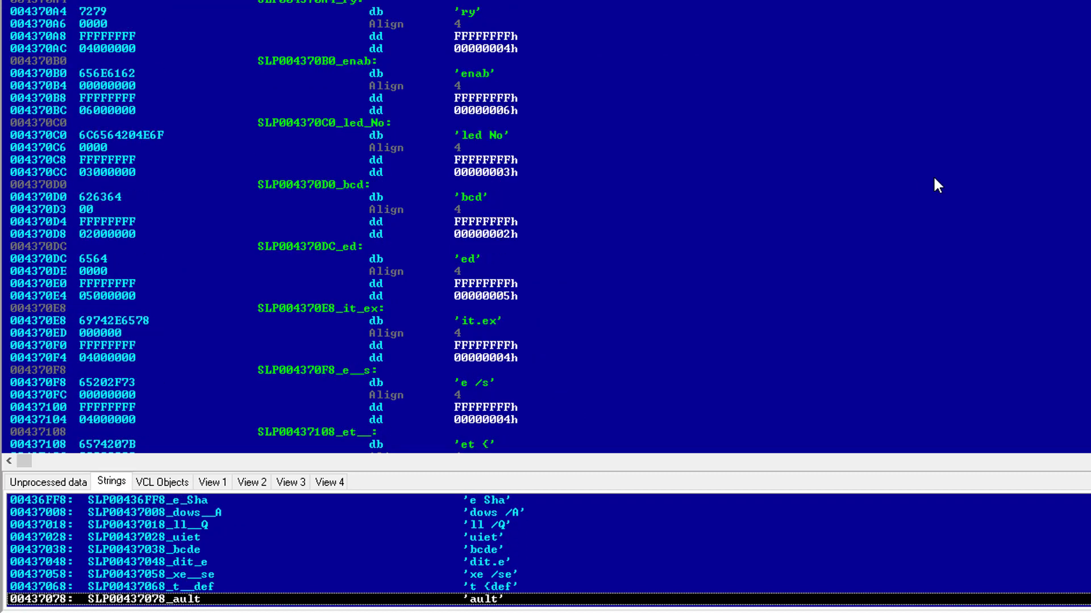
key("Up")
key("Down")
key("Down")
key("Down")
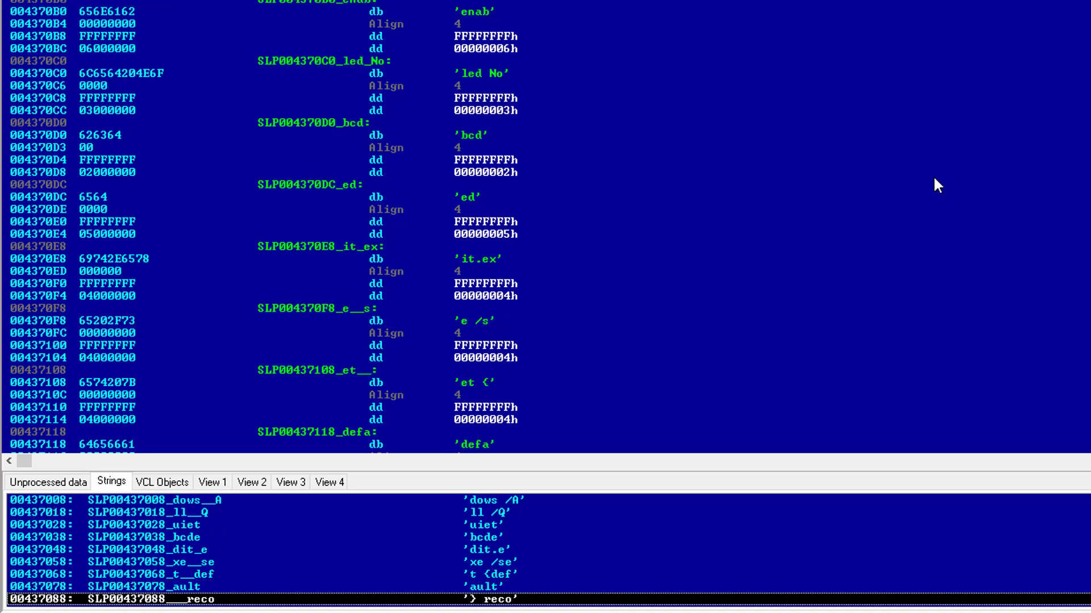
key("Down")
key("Down")
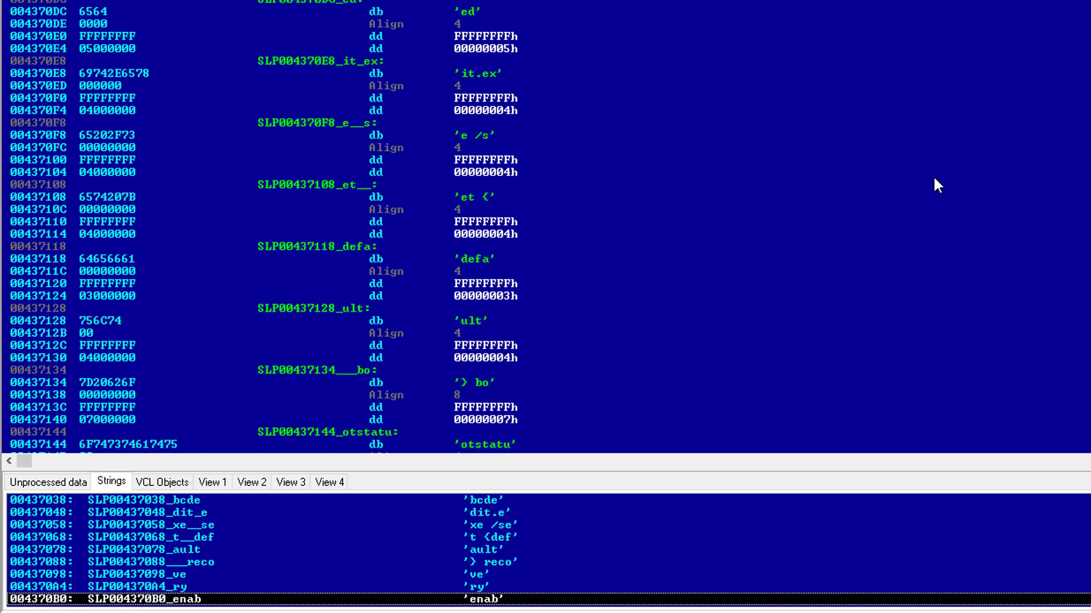
key("Up")
key("Up")
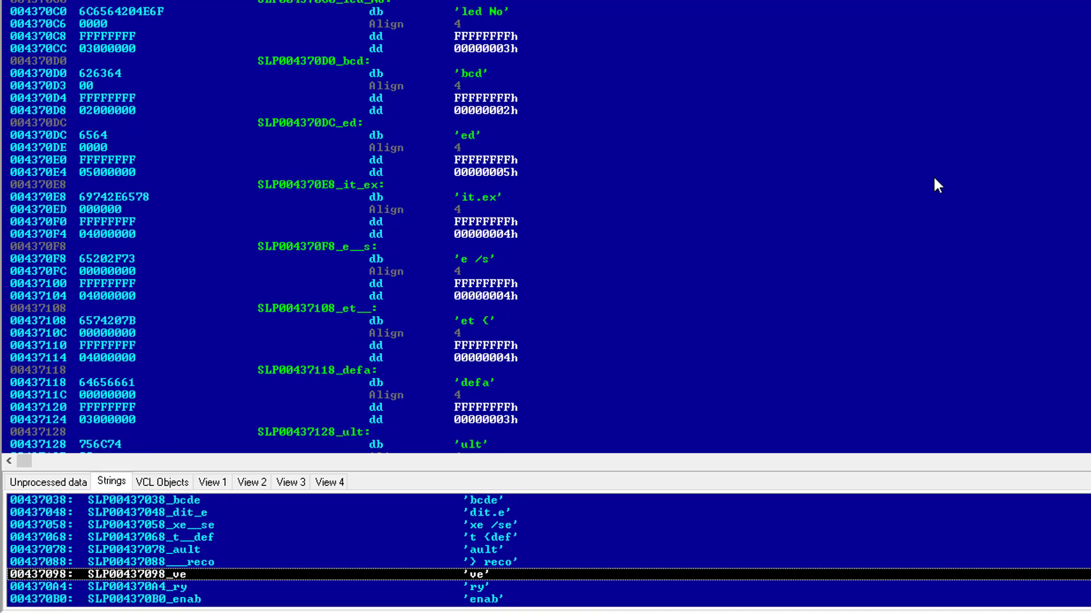
Step: Walk the tags [SANDBOXES], [CIS], [MELT], [DELAY], [PROFILE] and [ADMIN] down to [/EXTENSION]
key("Down")
key("Down")
key("Down")
key("Down")
key("Down")
key("Down")
key("Down")
key("Down")
key("Down")
key("Down")
key("Down")
key("Down")
key("Down")
key("Down")
key("Down")
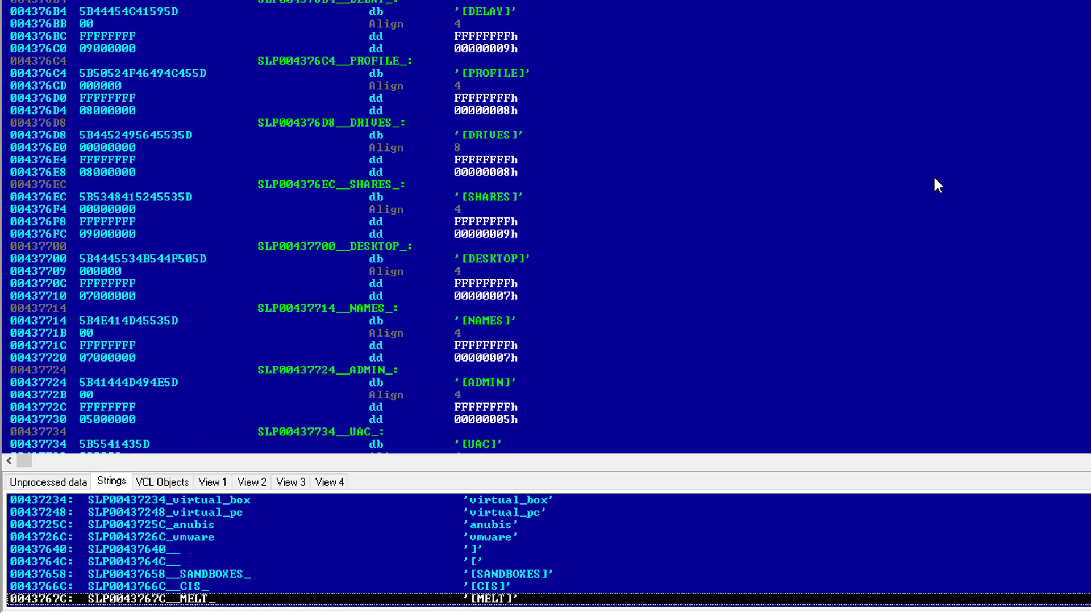
key("Up")
key("Up")
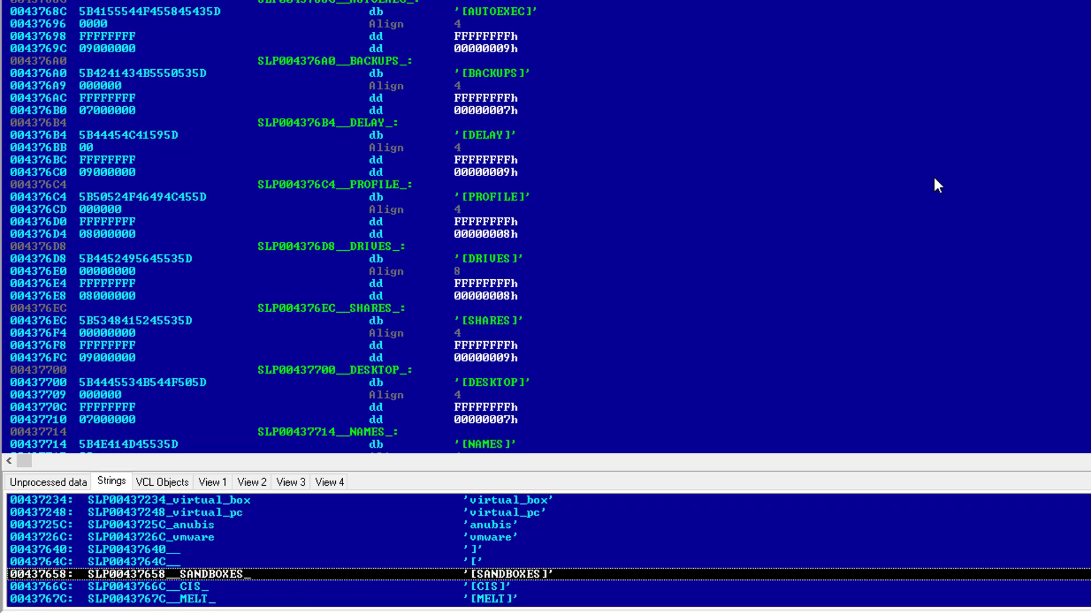
key("Down")
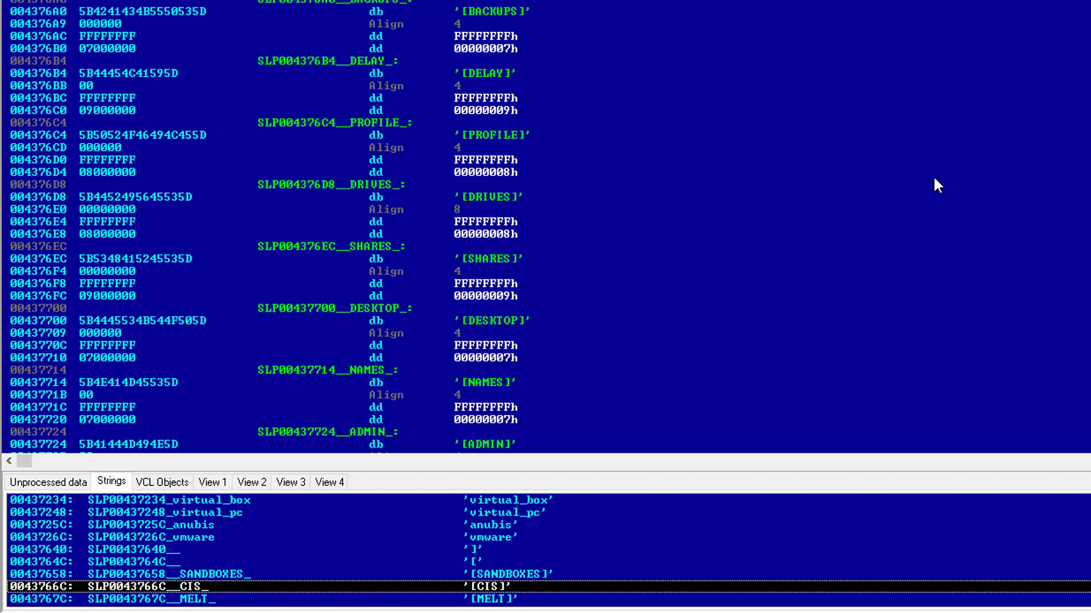
key("Down")
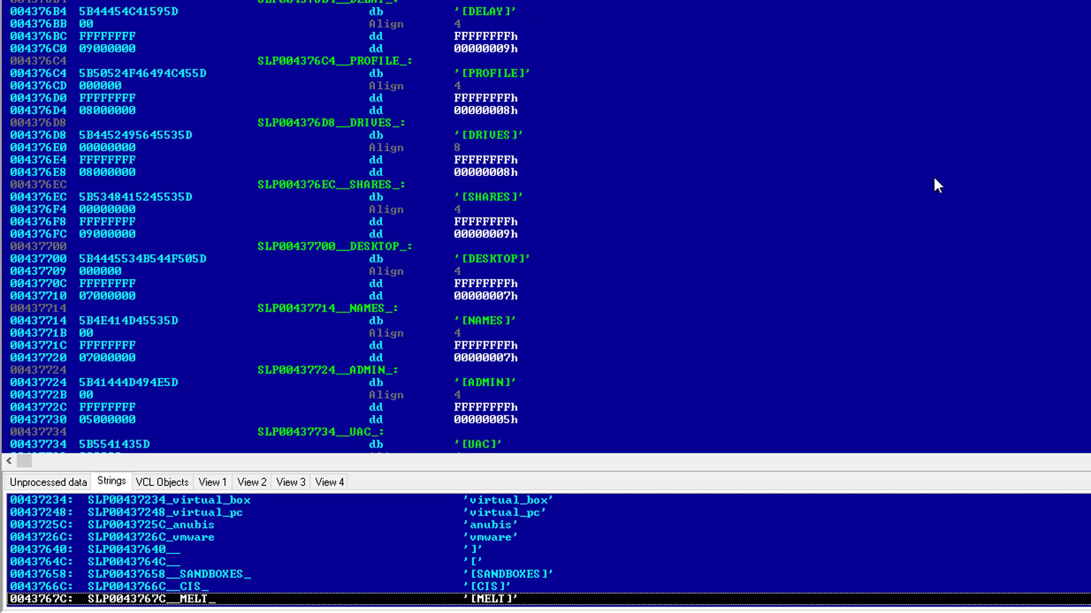
key("Up")
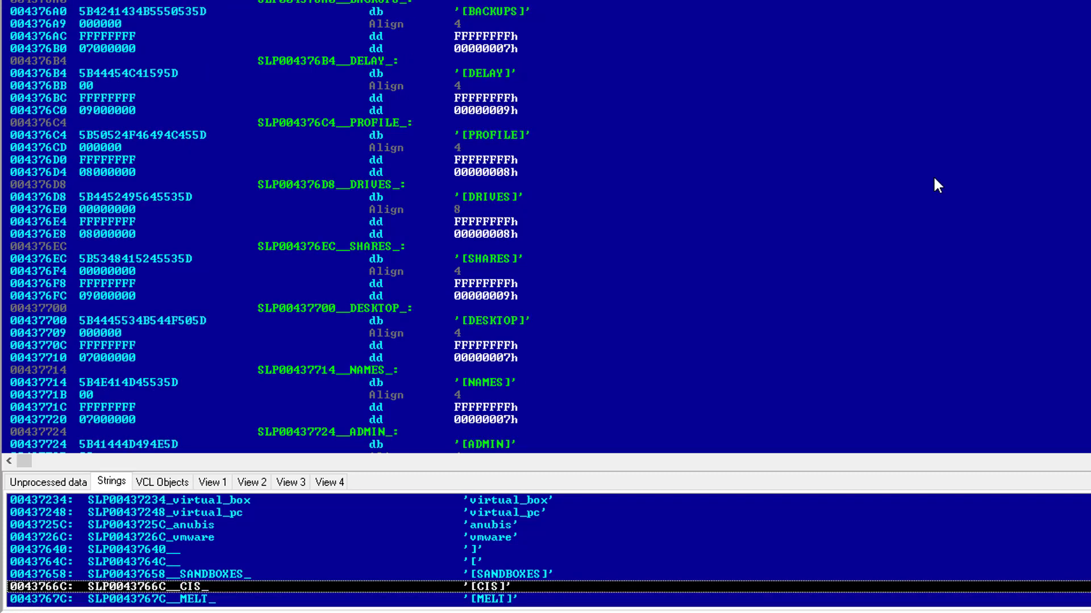
key("Down")
key("Down")
key("Down")
key("Down")
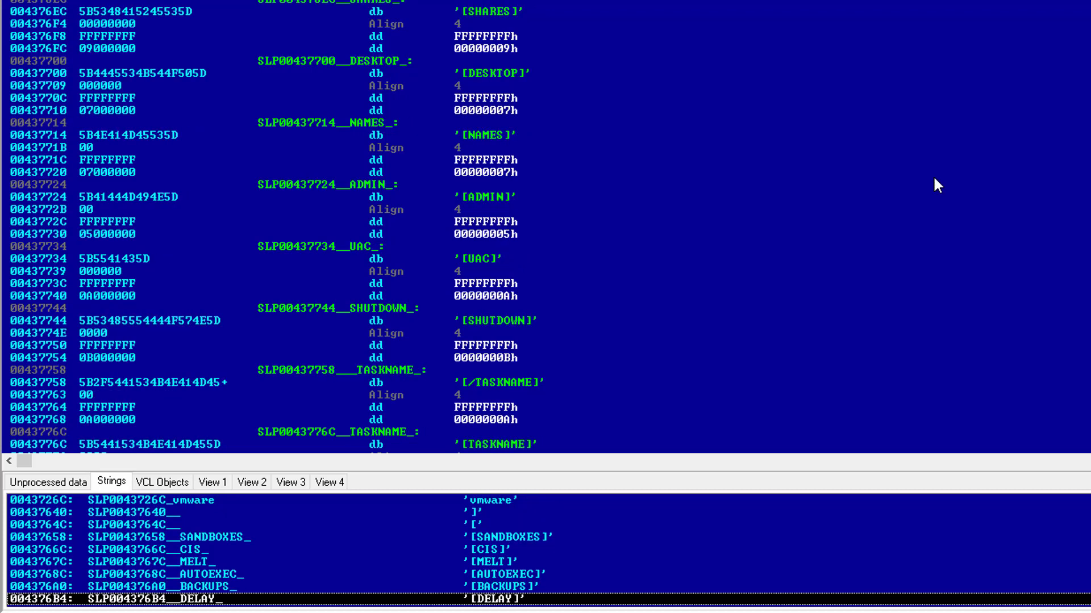
key("Down")
key("Down")
key("Down")
key("Down")
key("Down")
key("Down")
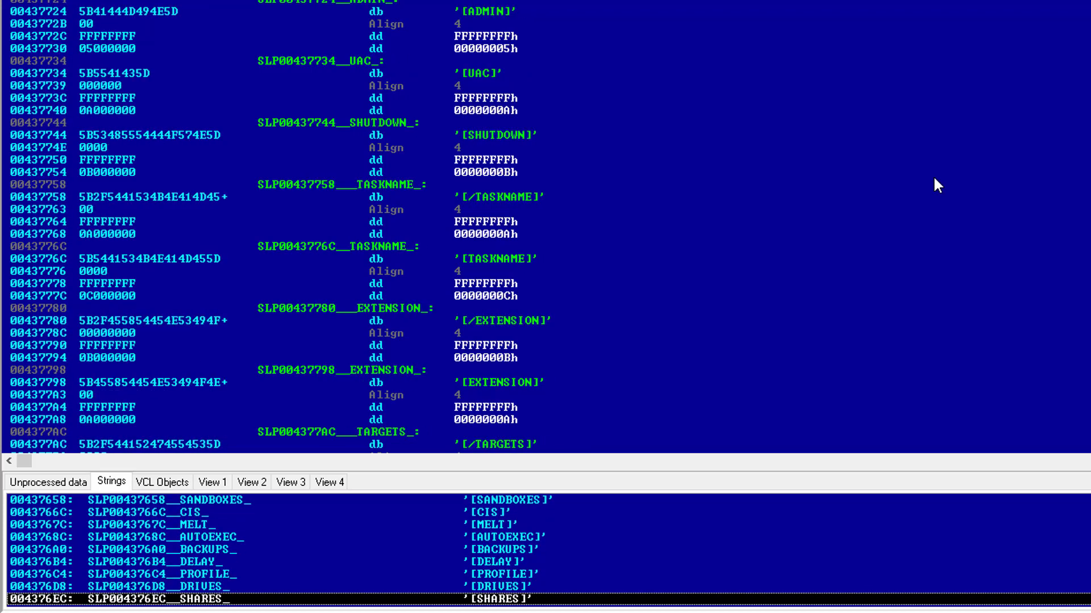
key("Down")
key("Down")
key("Down")
key("Down")
key("Down")
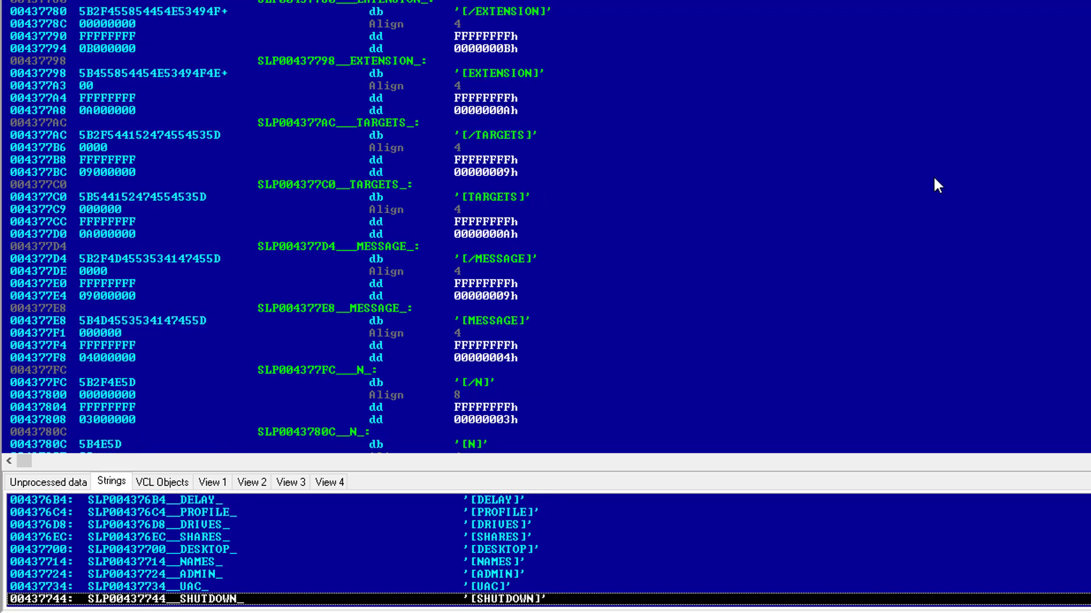
key("Down")
key("Down")
key("Down")
key("Down")
key("Down")
key("Down")
key("Down")
key("Down")
key("Down")
key("Down")
key("Down")
key("Down")
key("Down")
key("Down")
key("Down")
key("Down")
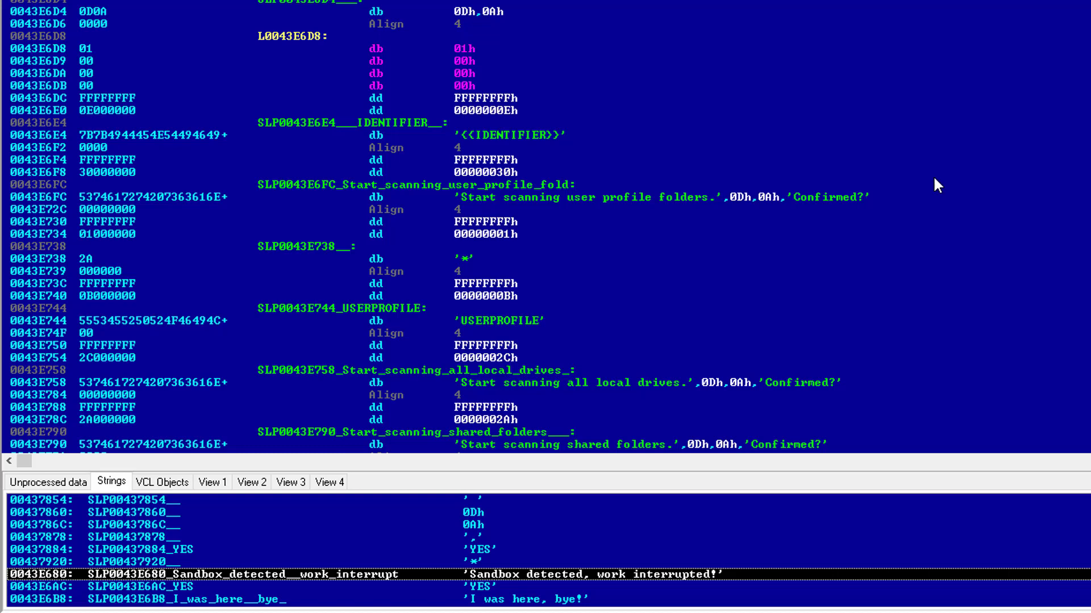
Step: Inspect 'I was here, bye!', USERPROFILE and the user-profile scanning message strings
key("Down")
key("Down")
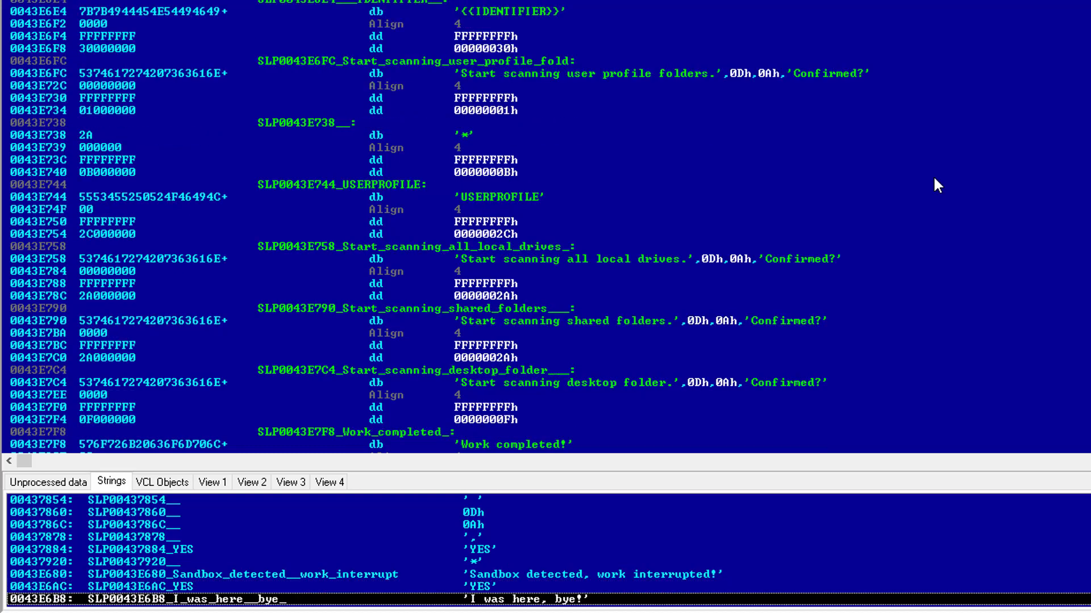
key("Down")
key("Down")
key("Down")
key("Down")
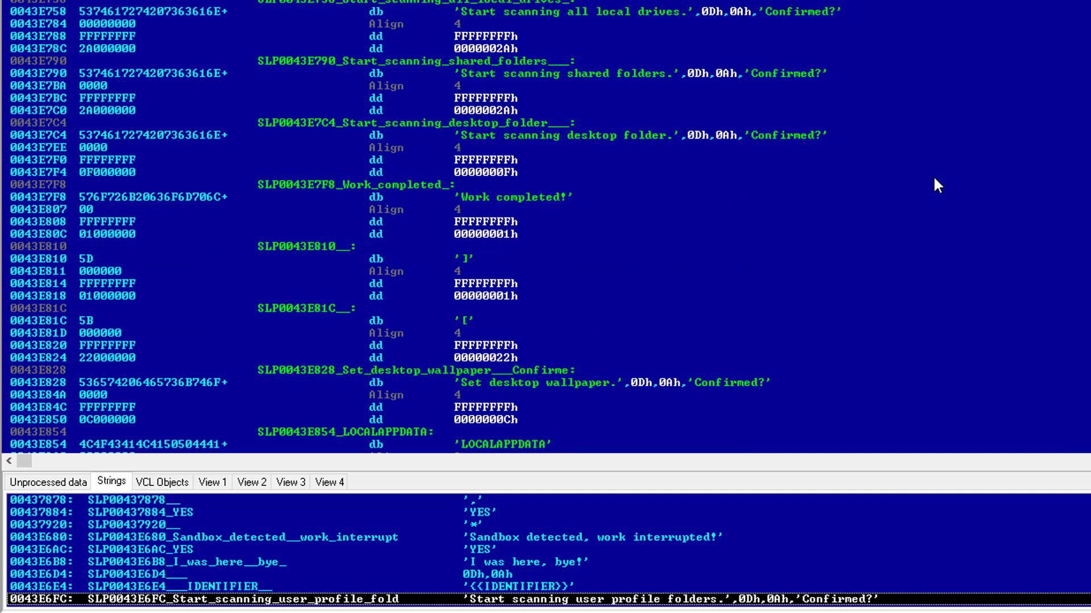
key("Down")
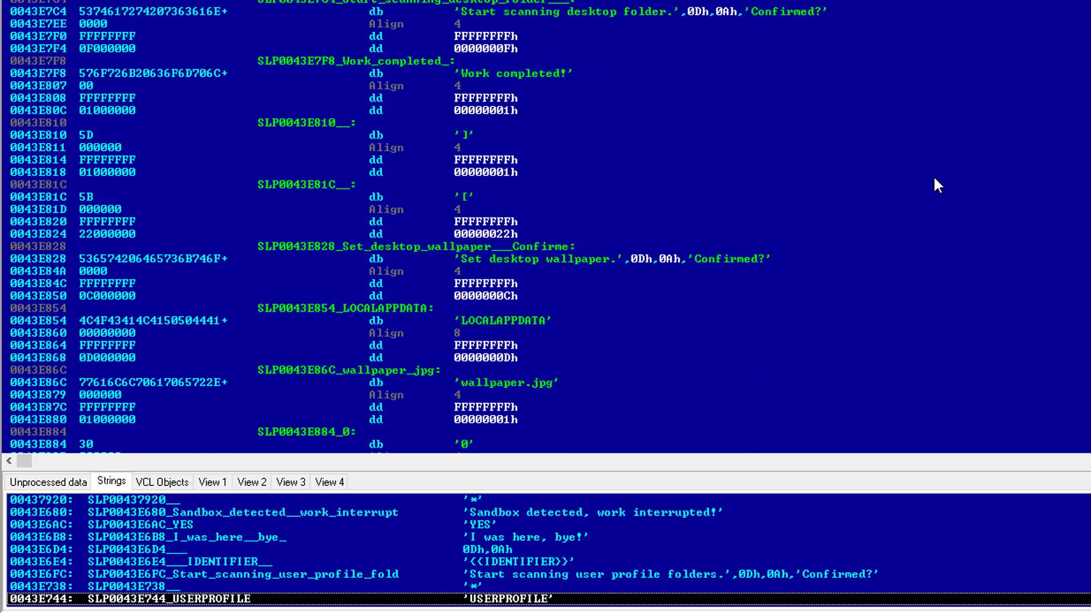
key("Down")
key("Down")
key("Up")
key("Up")
key("Up")
key("Up")
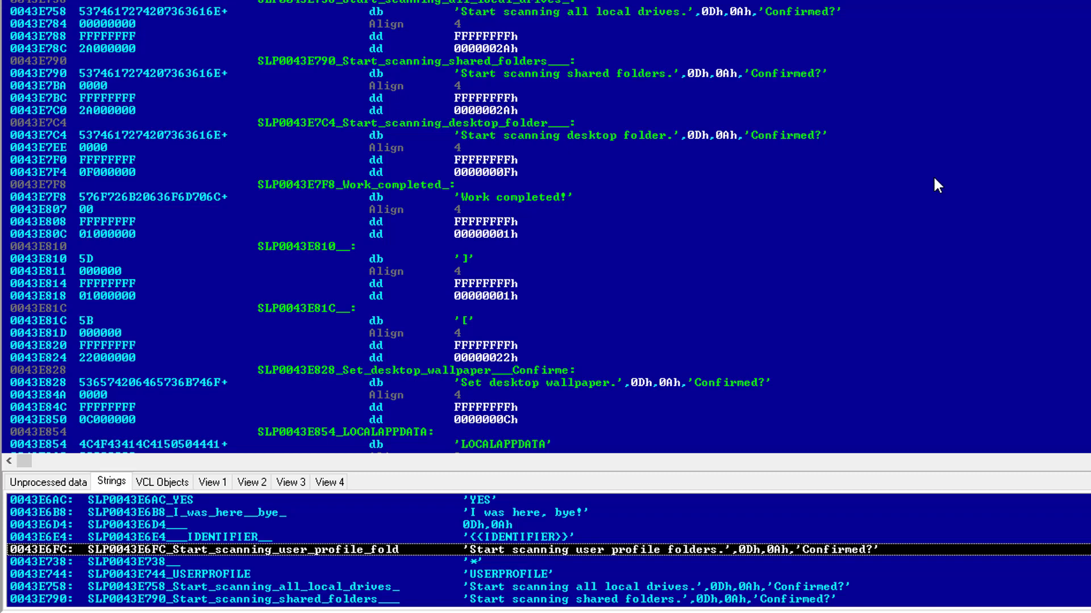
Step: Step through the local drives, shared folders and desktop scanning messages and 'Work completed!'
key("Down")
key("Down")
key("Down")
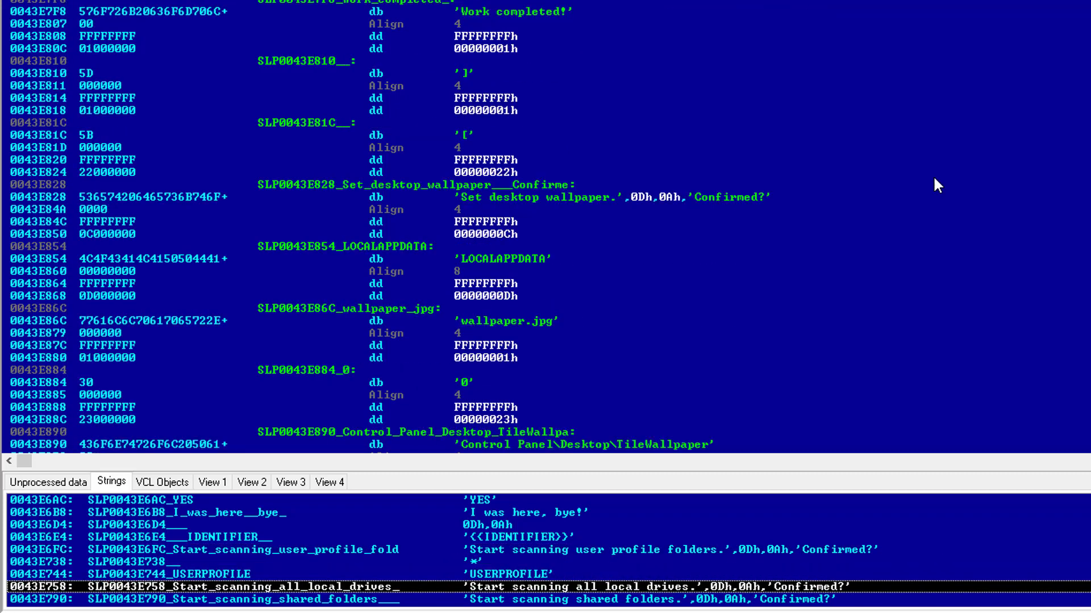
key("Down")
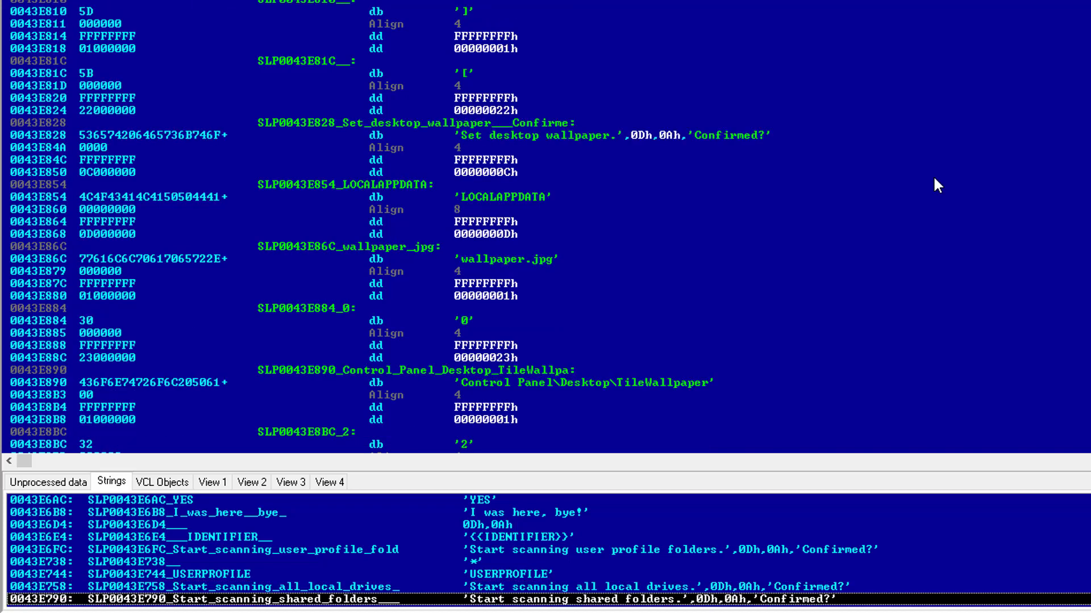
key("Down")
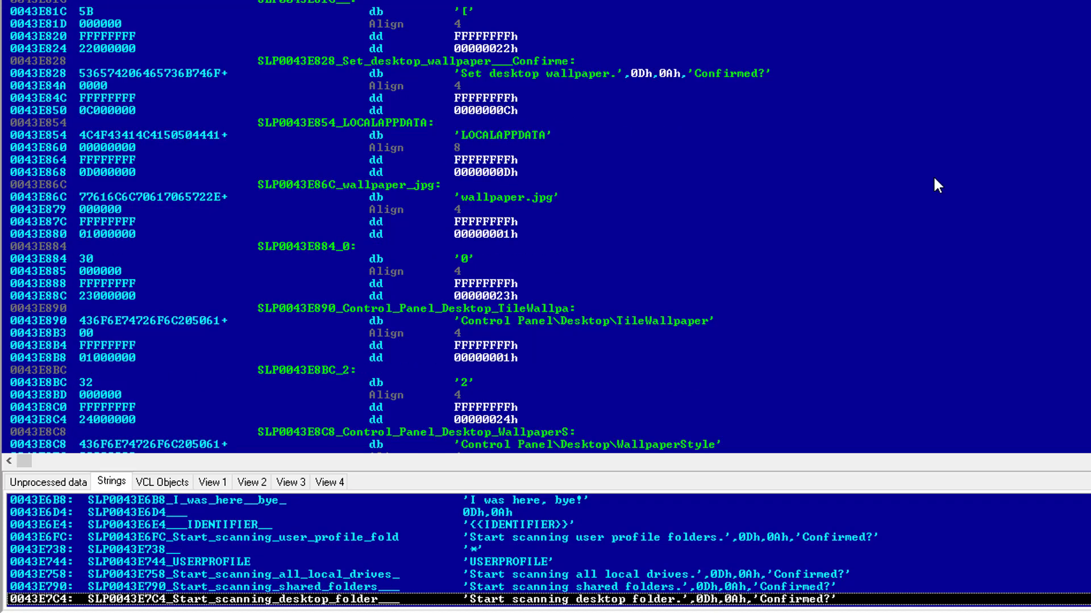
key("Down")
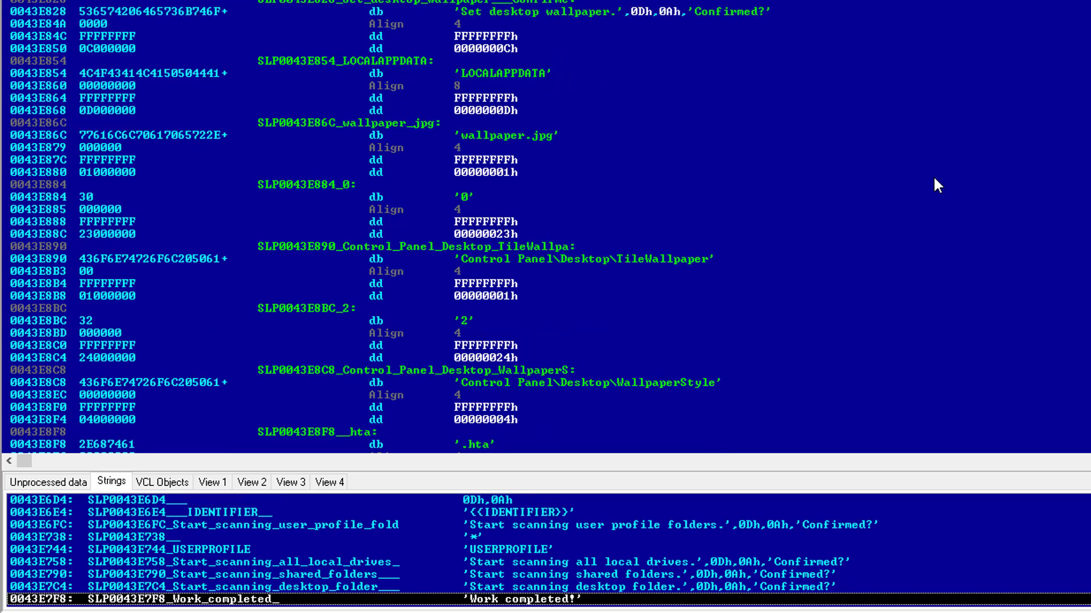
key("Up")
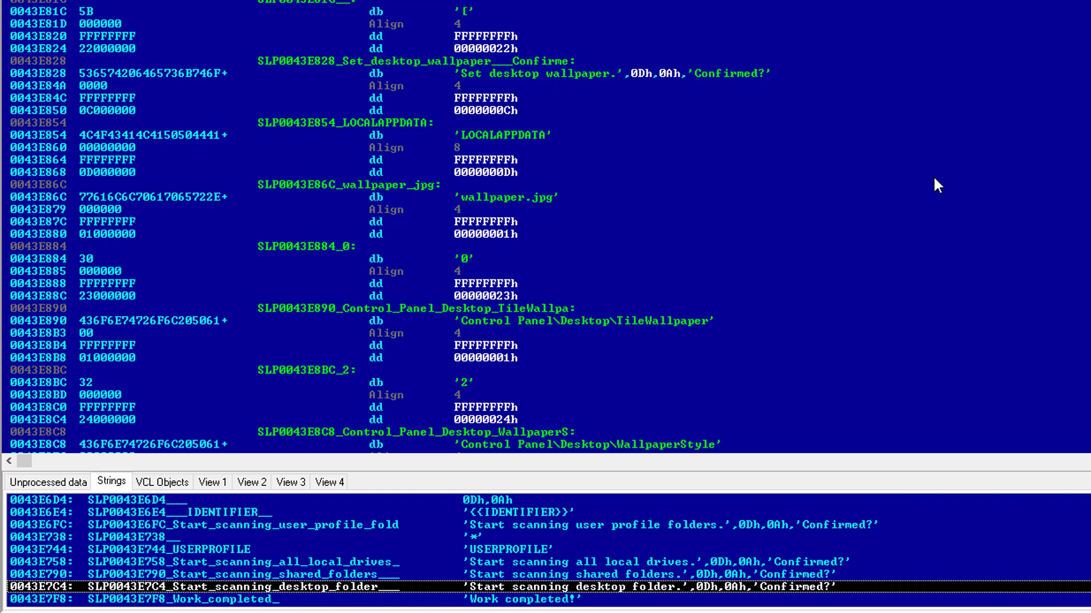
Step: Step past 'Work completed!' and the TileWallpaper strings down to COMSPEC and the ping/shutdown command
key("Down")
key("Down")
key("Down")
key("Down")
key("Down")
key("Down")
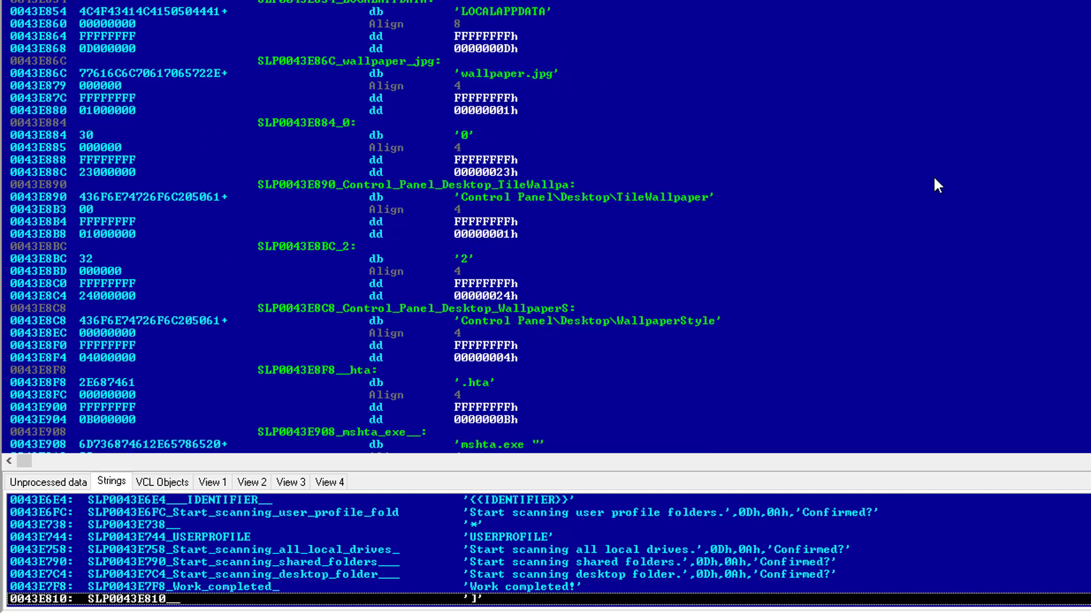
key("Up")
key("Up")
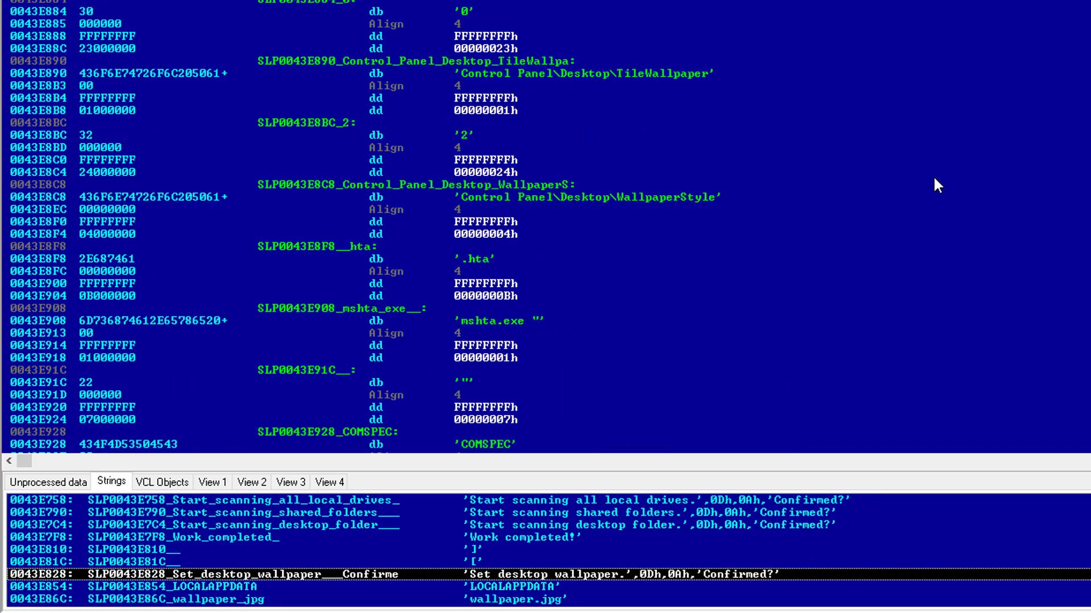
key("Down")
key("Down")
key("Down")
key("Down")
key("Down")
key("Down")
key("Down")
key("Down")
key("Down")
key("Down")
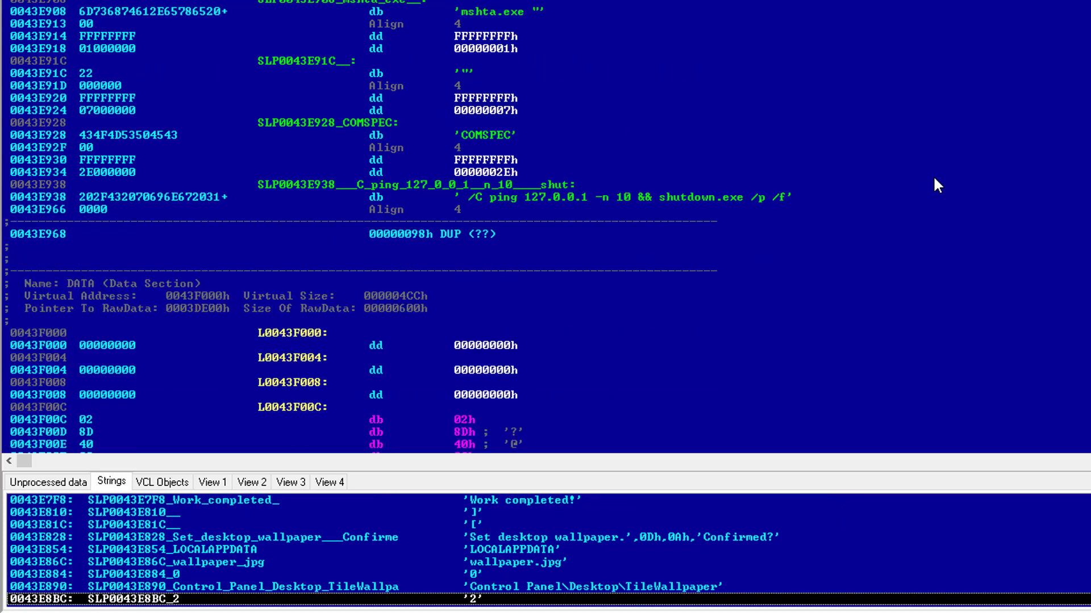
key("Down")
key("Down")
key("Down")
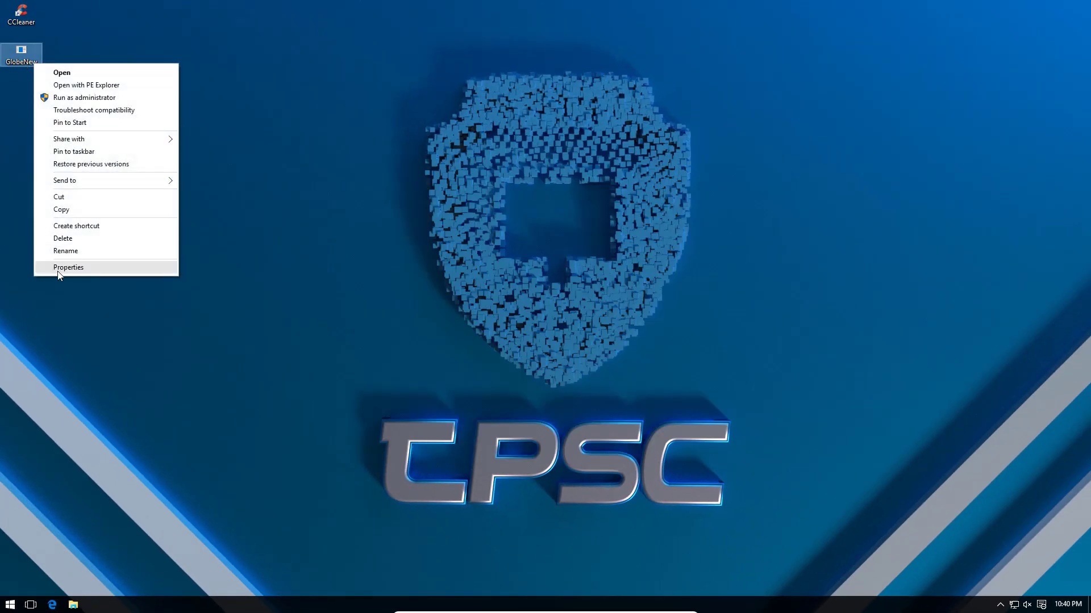
Step: View GlobeNew's Details properties, checking the empty File description and Product name rows
left_click(58, 263)
left_click(151, 93)
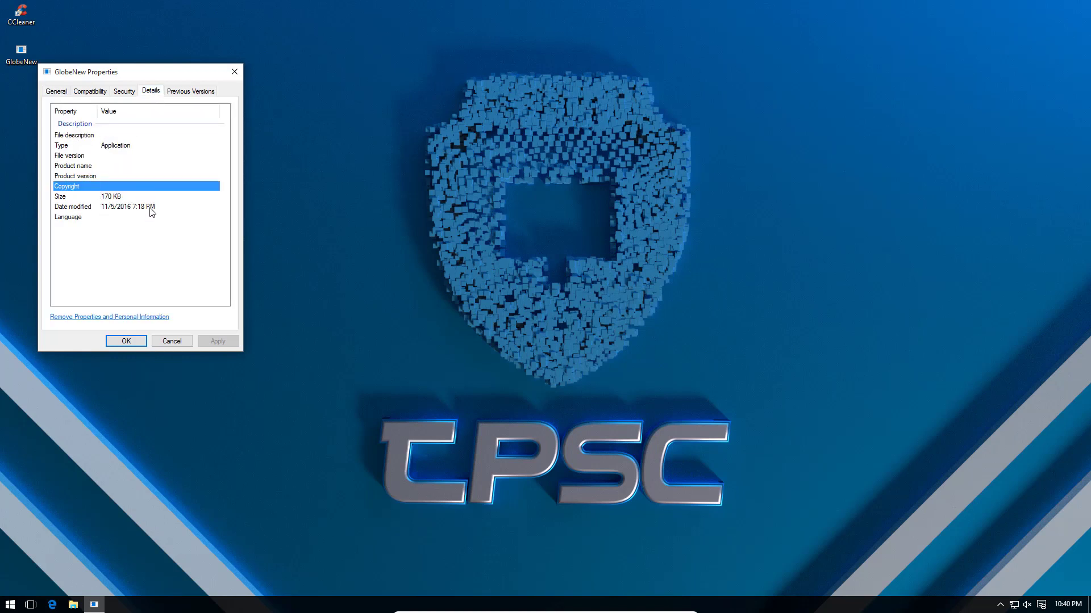
left_click(120, 137)
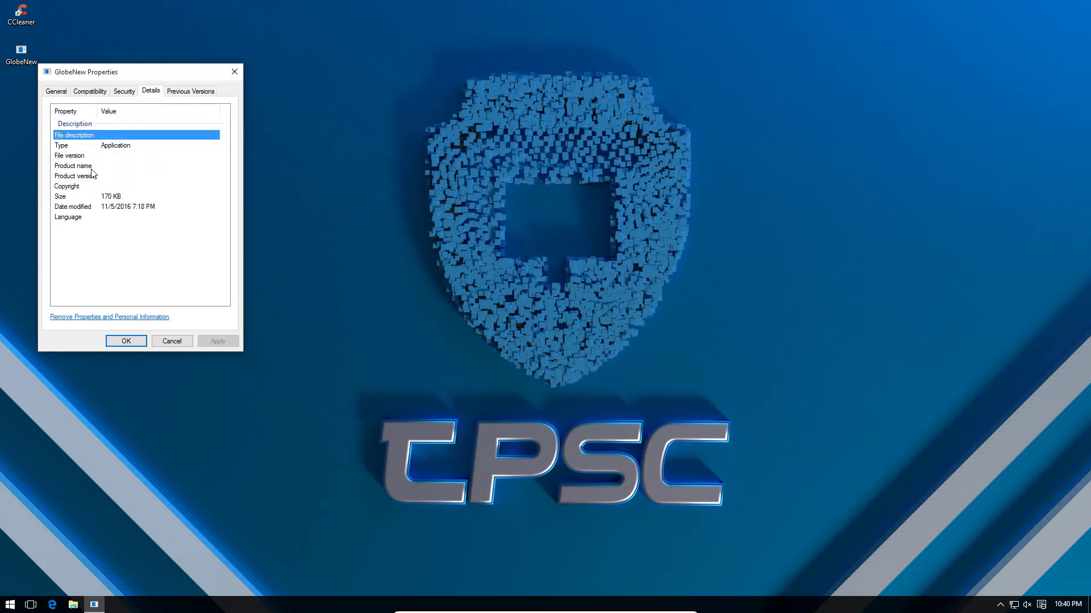
key("Down")
key("Down")
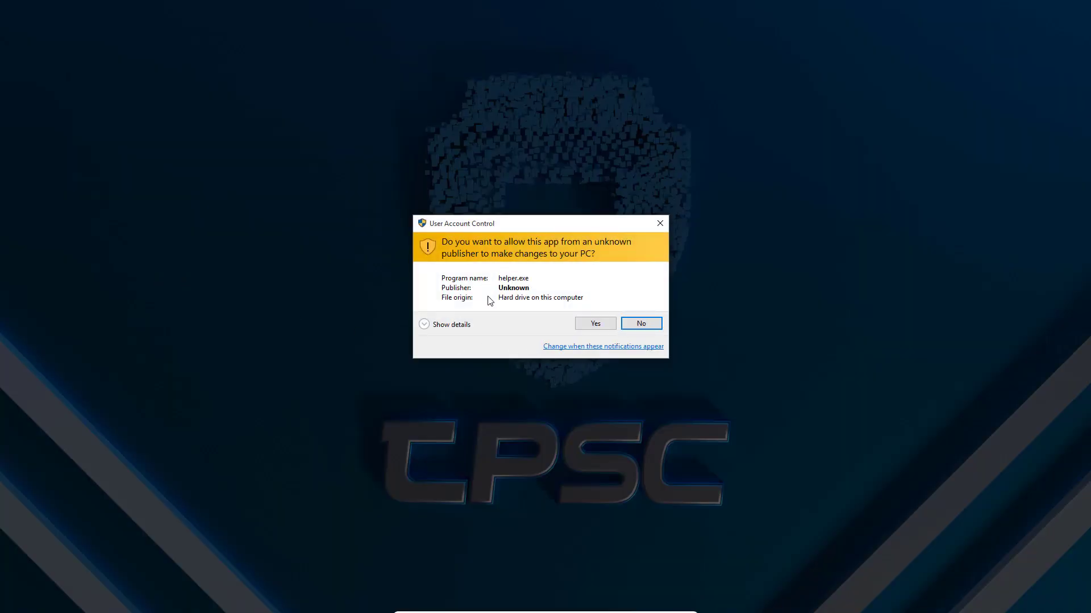
Step: Approve the User Account Control prompt letting helper.exe make changes to the PC
left_click(586, 328)
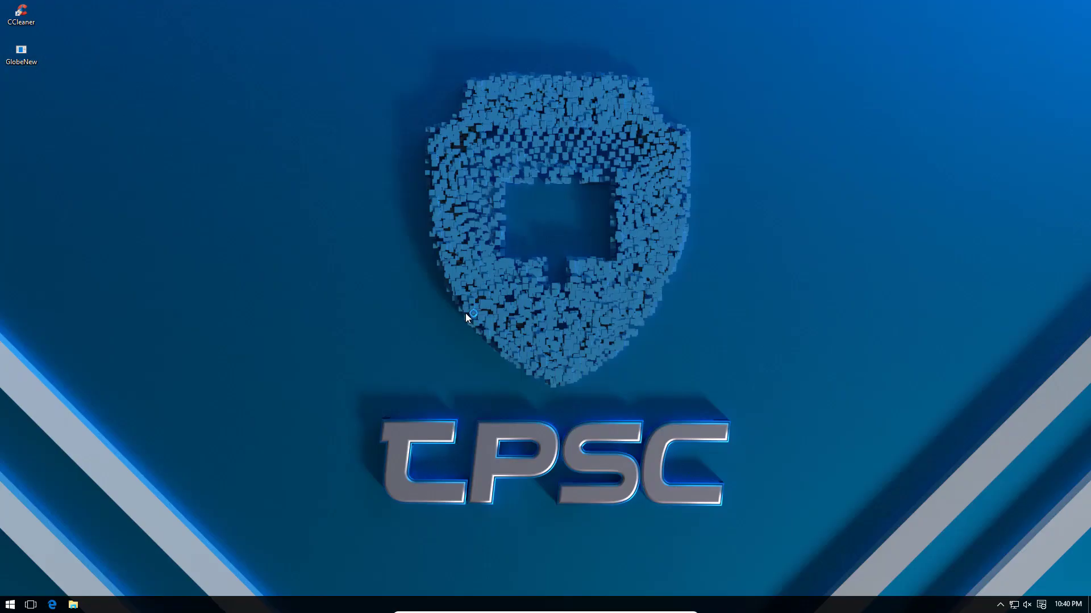
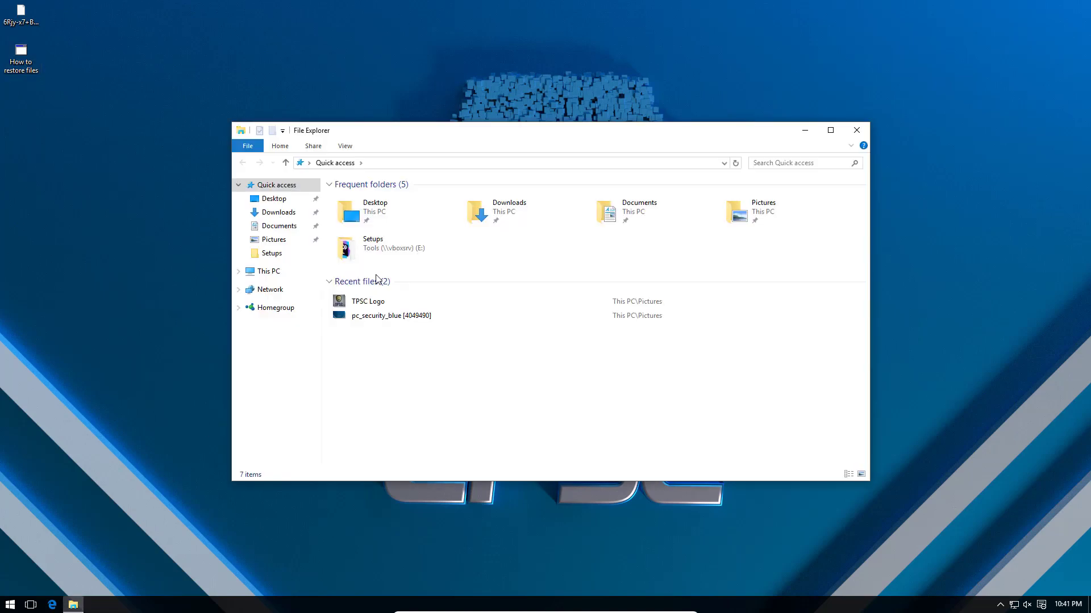
Step: Open Pictures, select one renamed .GSupport3 file, and briefly show the hidden tray icons
double_click(760, 217)
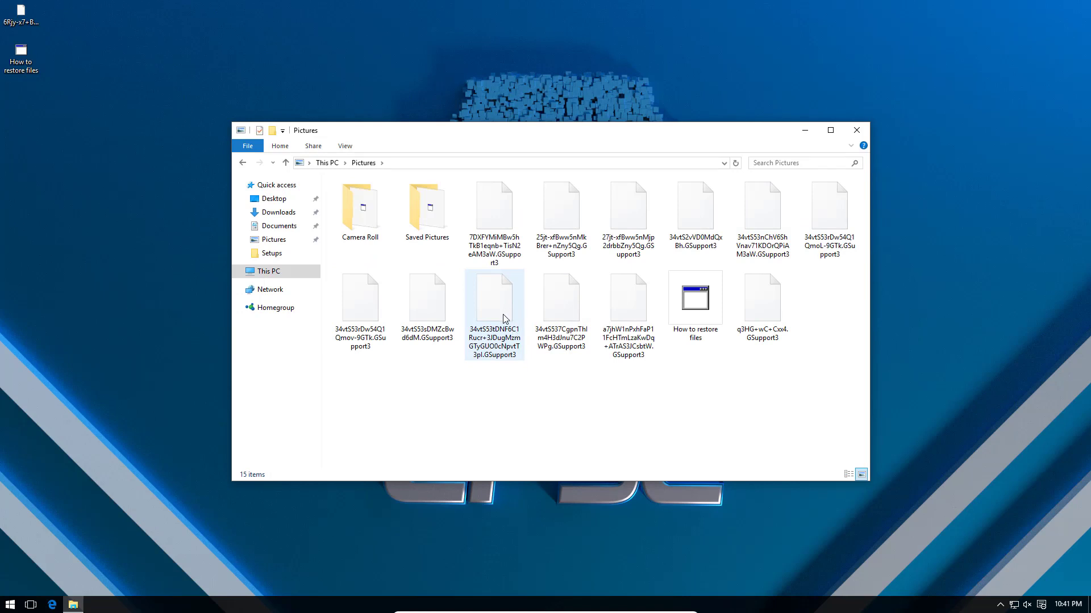
left_click(504, 358)
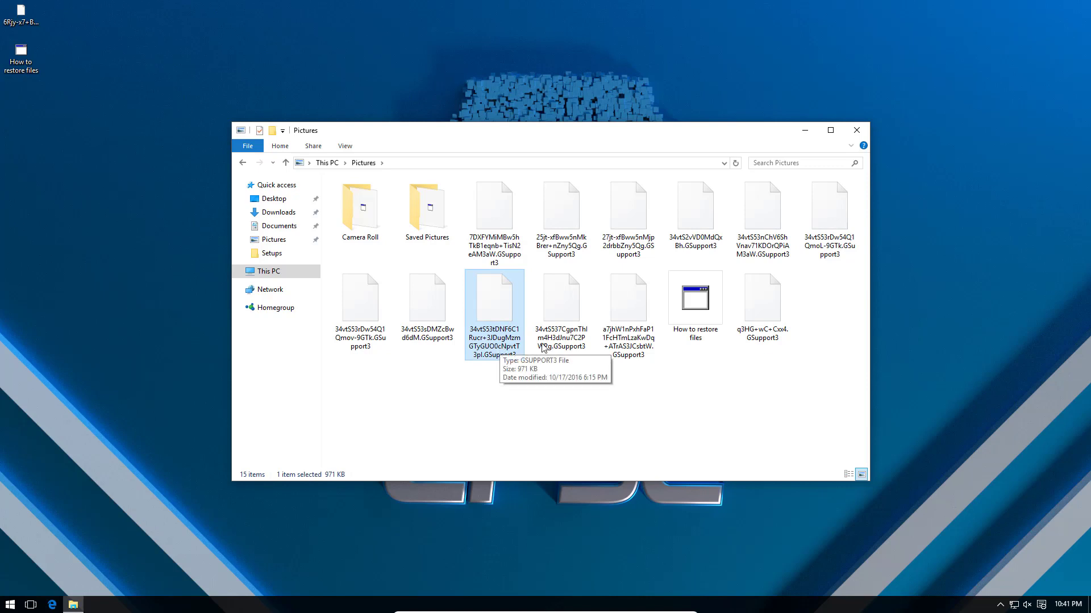
left_click(1001, 605)
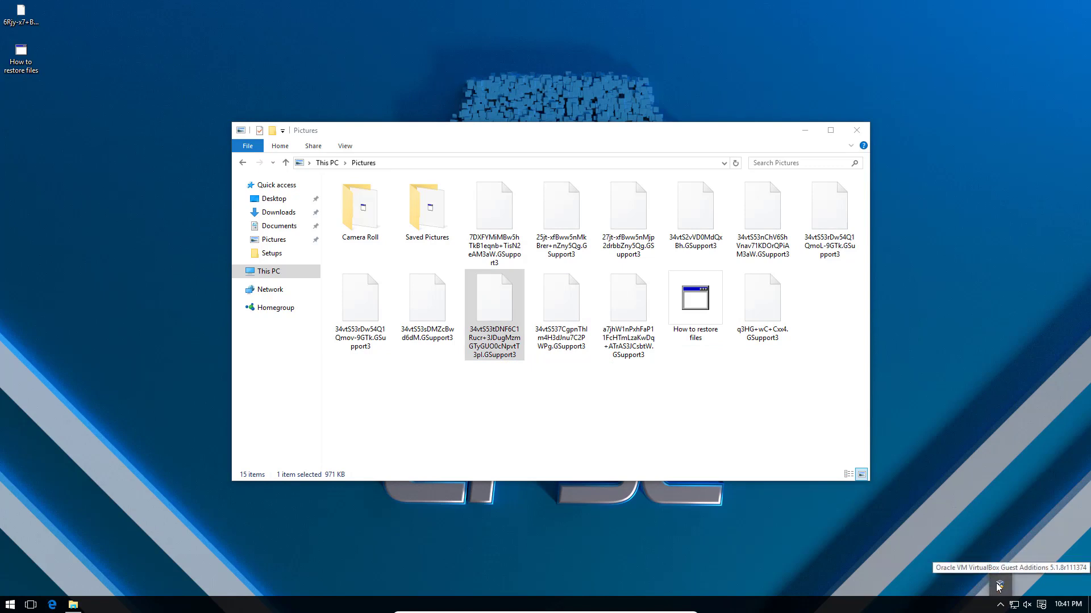
left_click(816, 319)
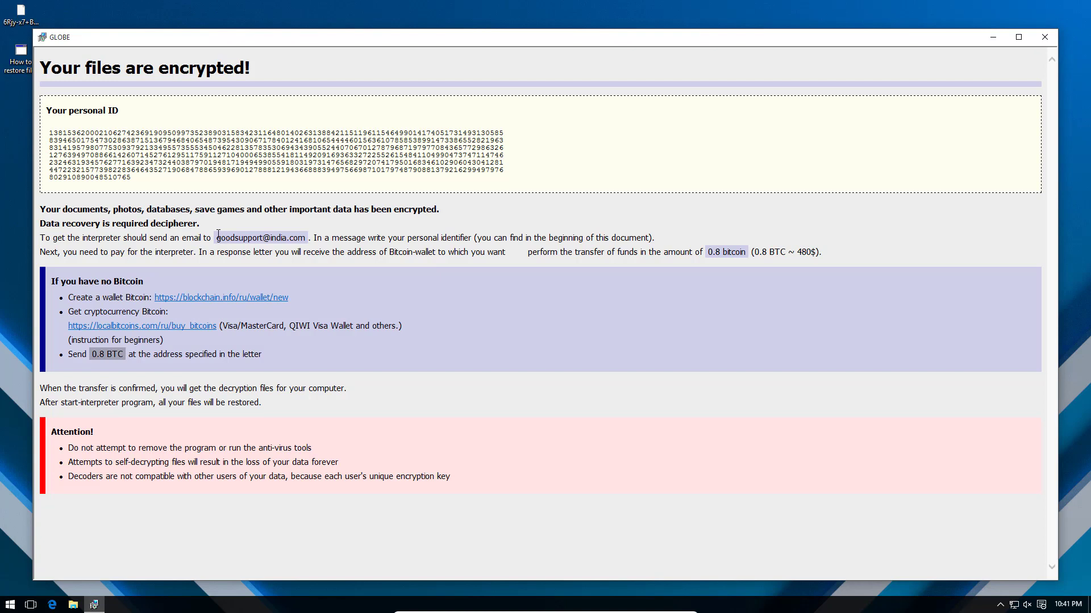
Step: Highlight the attacker's contact e-mail in the GLOBE note, then close both ransom note windows
left_click_drag(216, 238, 312, 234)
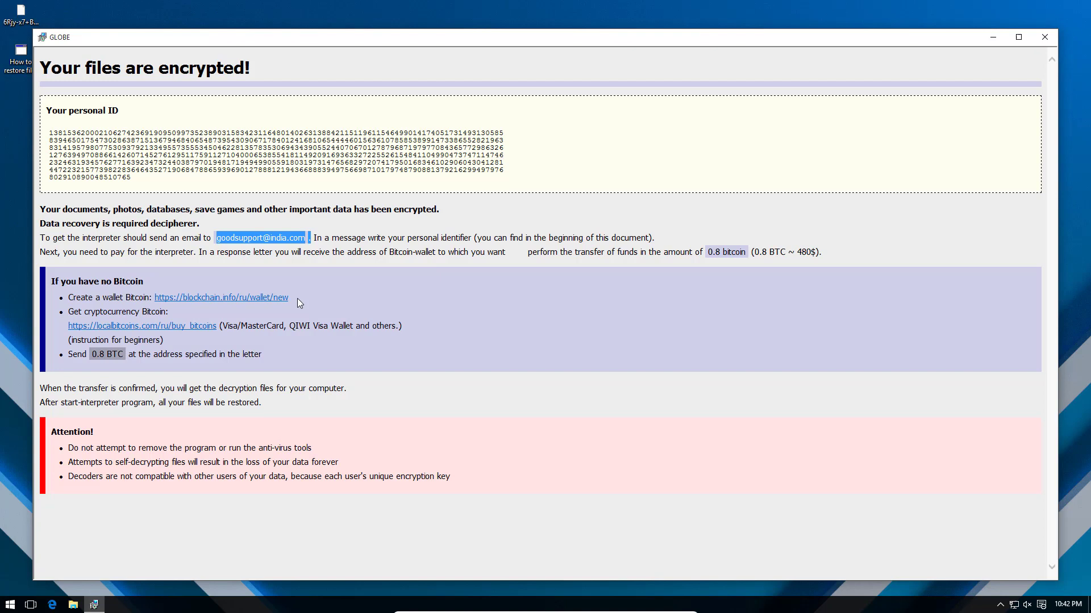
left_click(502, 275)
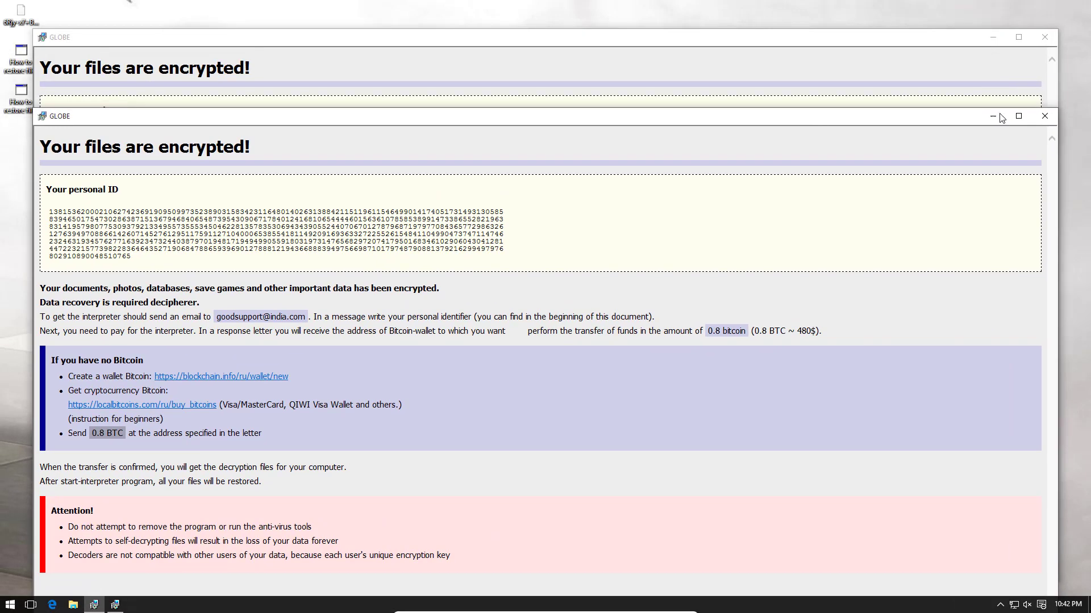
left_click(1044, 116)
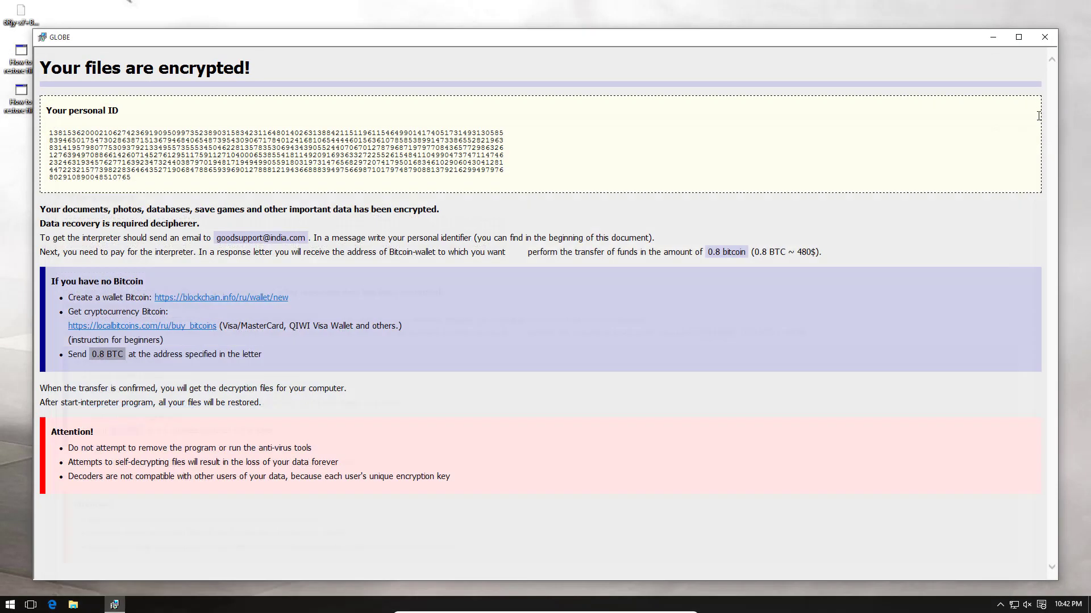
left_click(993, 38)
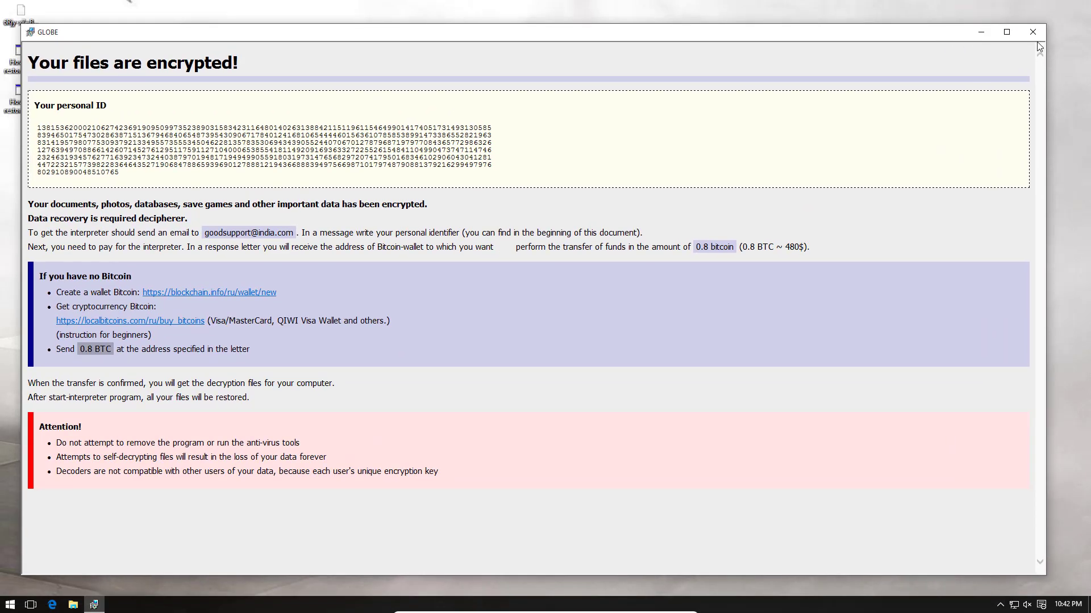
left_click(1033, 35)
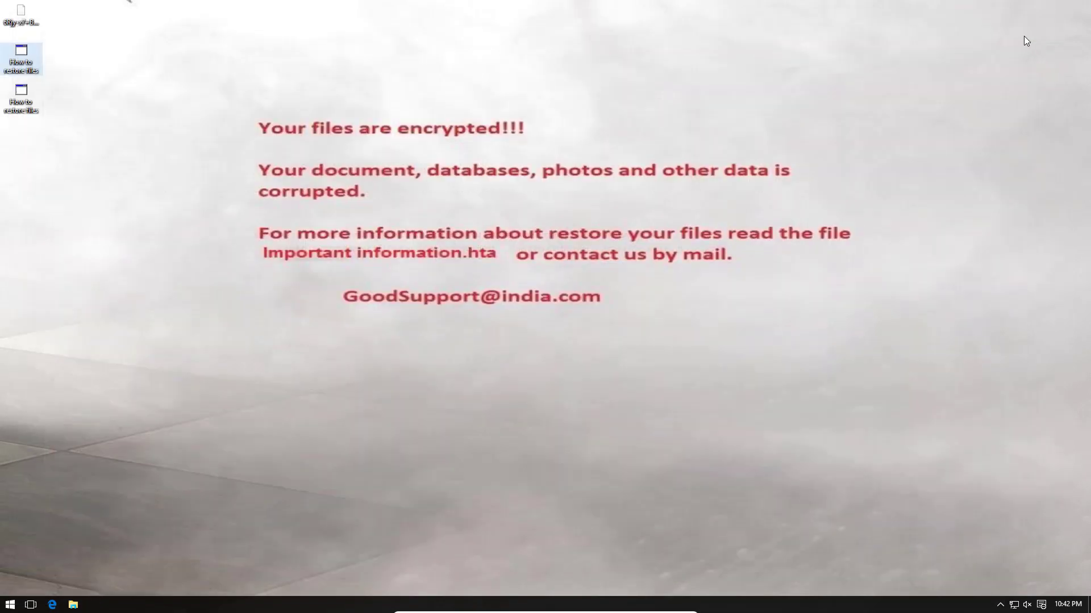